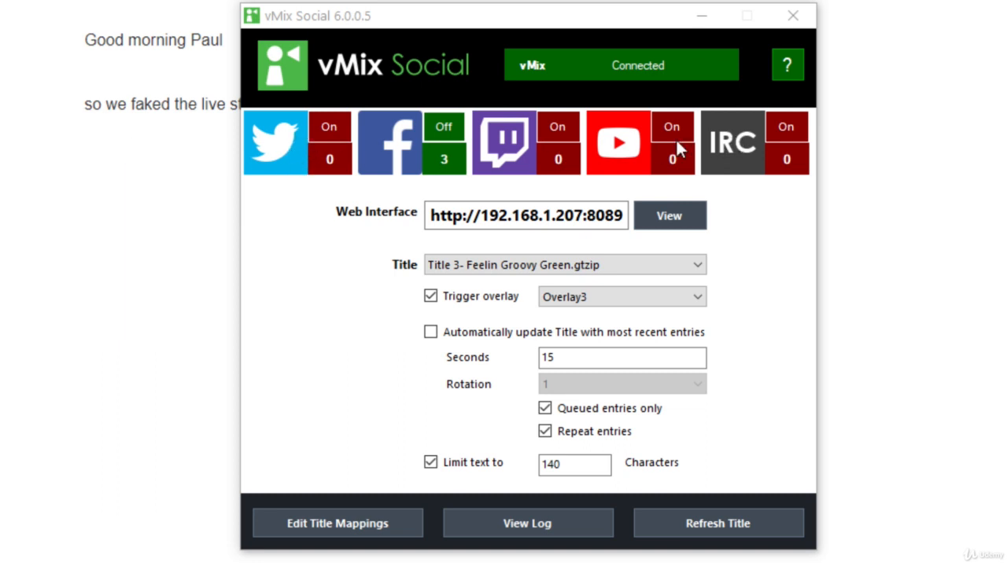
Step: Authorize vMix Social to access the Twitter account and enter the PIN provided by Twitter in the Twitter settings
{"action": "left_click", "coordinate": [276, 156]}
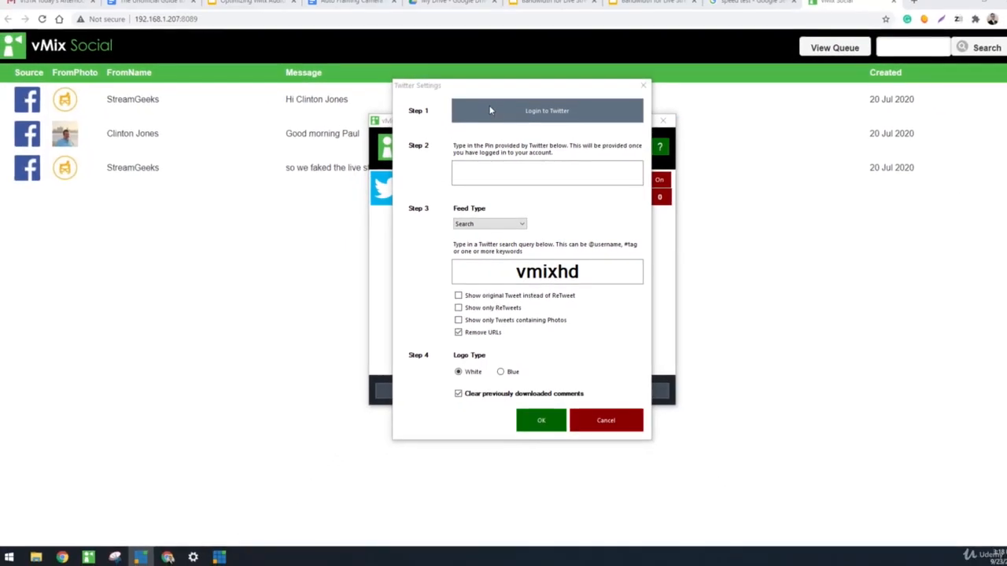
{"action": "left_click", "coordinate": [490, 110]}
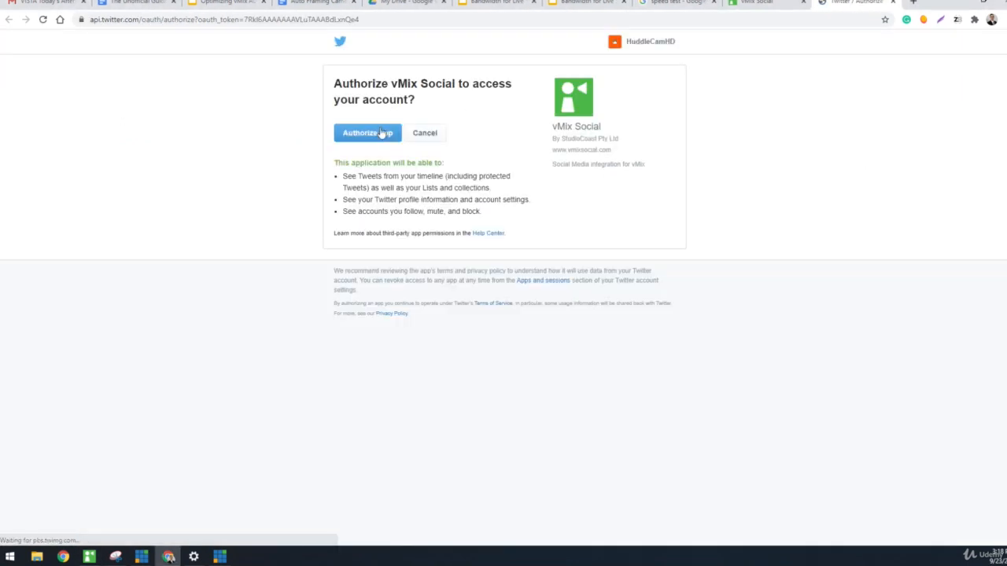
{"action": "left_click", "coordinate": [381, 134]}
{"action": "left_click_drag", "start_coordinate": [410, 128], "coordinate": [601, 130]}
{"action": "key", "text": "ctrl+c"}
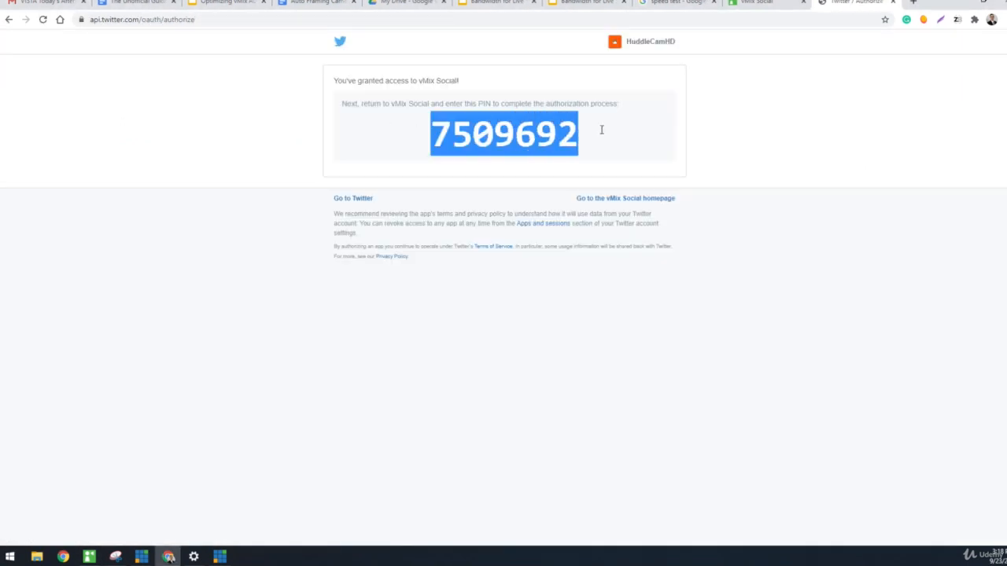
{"action": "left_click", "coordinate": [960, 3]}
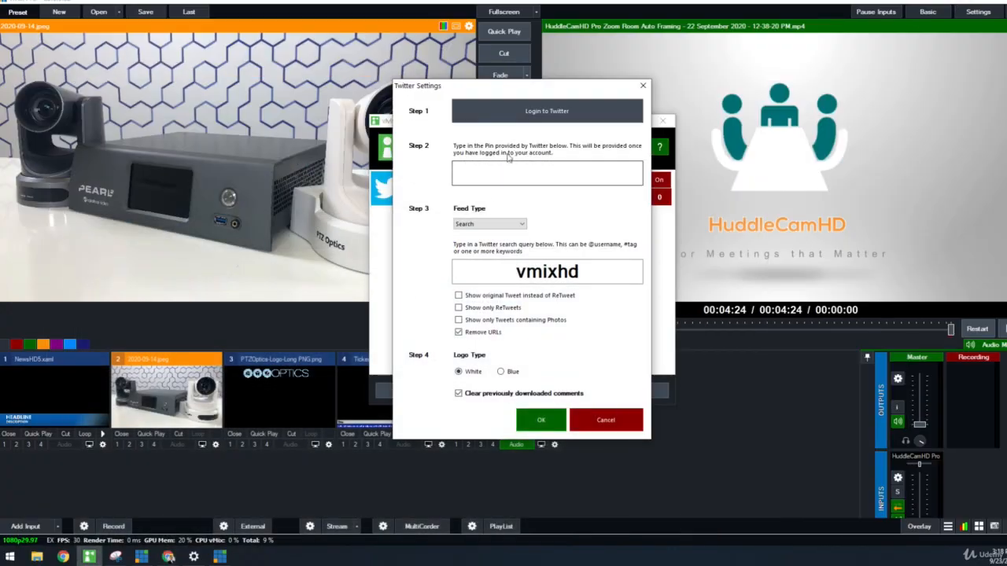
{"action": "left_click", "coordinate": [501, 176]}
{"action": "key", "text": "ctrl+v"}
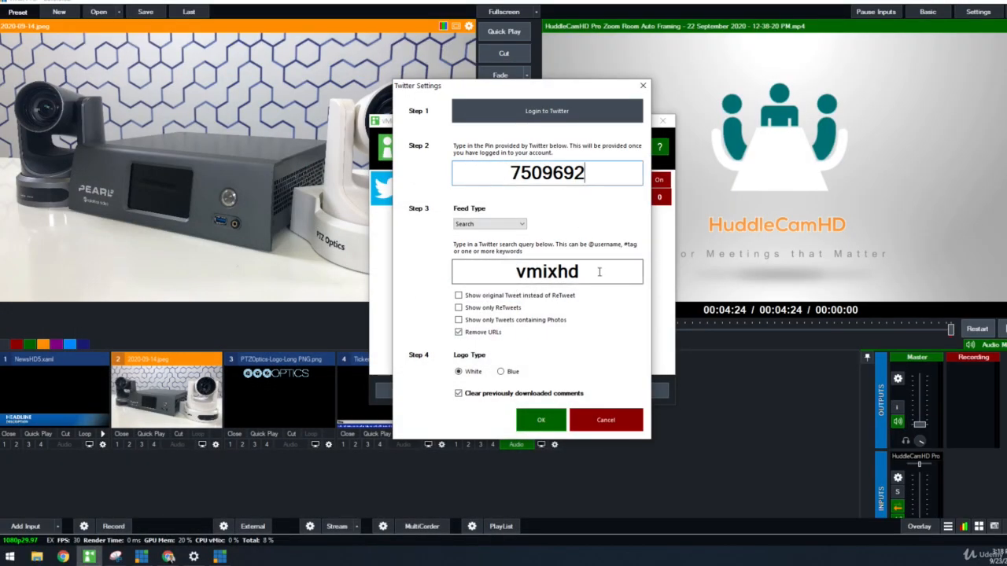
{"action": "left_click_drag", "start_coordinate": [599, 271], "coordinate": [470, 265]}
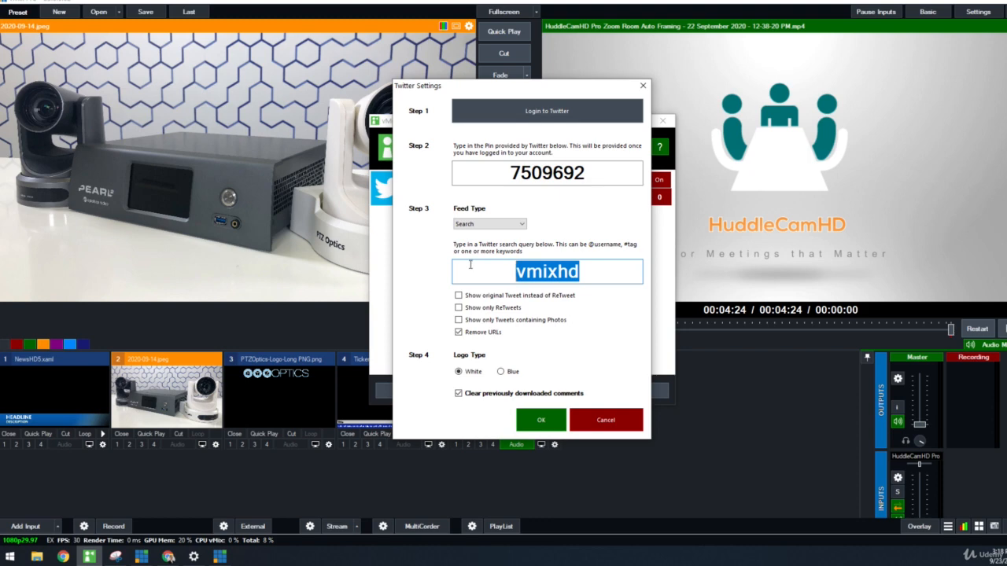
{"action": "type", "text": "stremage"}
{"action": "key", "text": "BackSpace"}
{"action": "key", "text": "BackSpace"}
{"action": "key", "text": "BackSpace"}
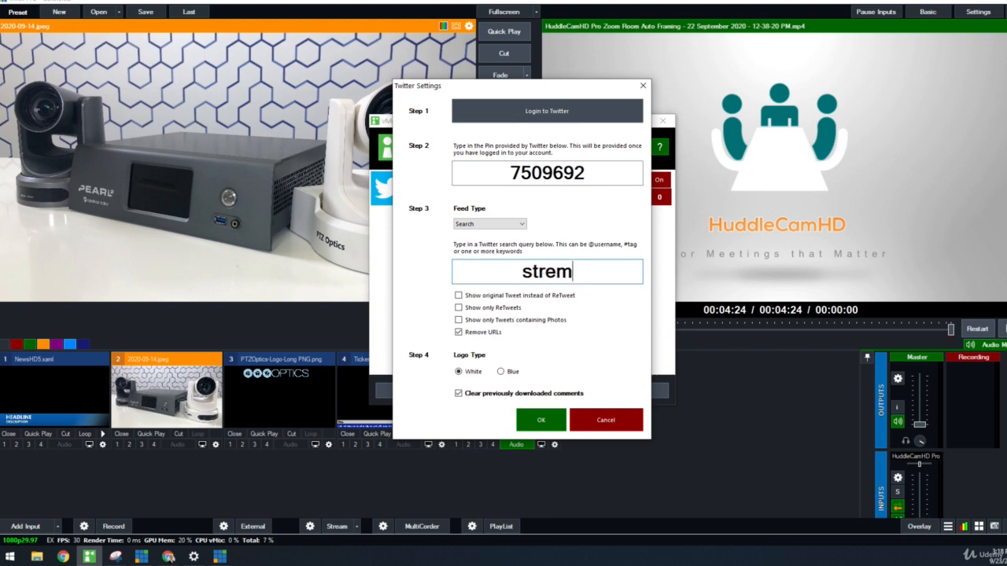
{"action": "key", "text": "BackSpace"}
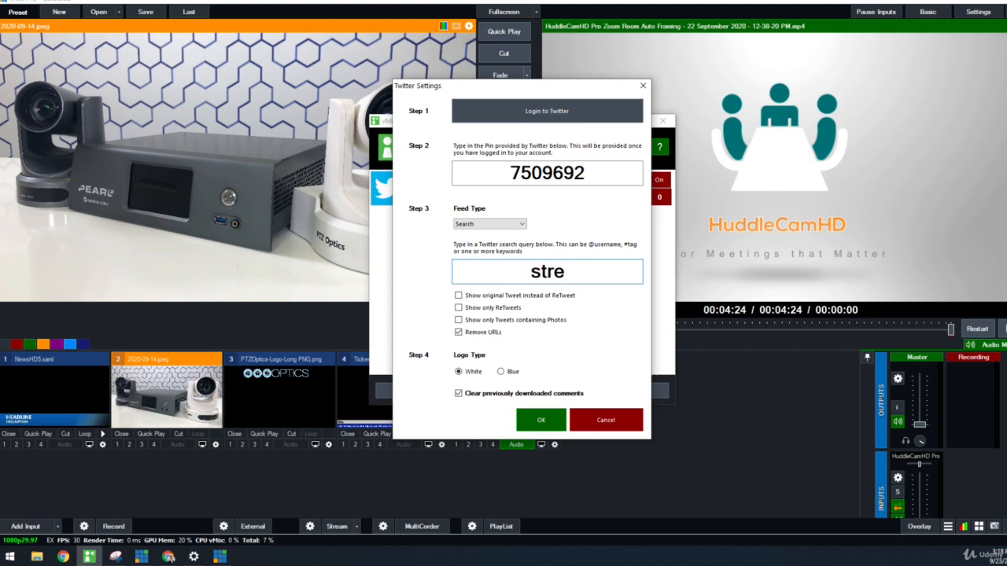
{"action": "key", "text": "BackSpace"}
{"action": "key", "text": "BackSpace"}
{"action": "key", "text": "BackSpace"}
{"action": "key", "text": "BackSpace"}
{"action": "type", "text": "@stremagee"}
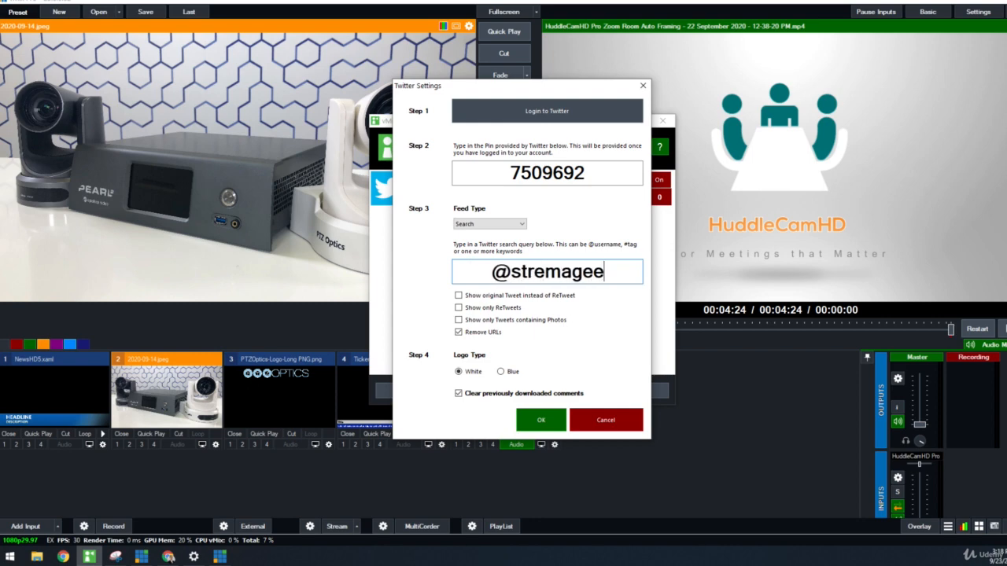
{"action": "key", "text": "BackSpace"}
{"action": "key", "text": "BackSpace"}
{"action": "key", "text": "BackSpace"}
{"action": "key", "text": "BackSpace"}
{"action": "key", "text": "BackSpace"}
{"action": "type", "text": "amge"}
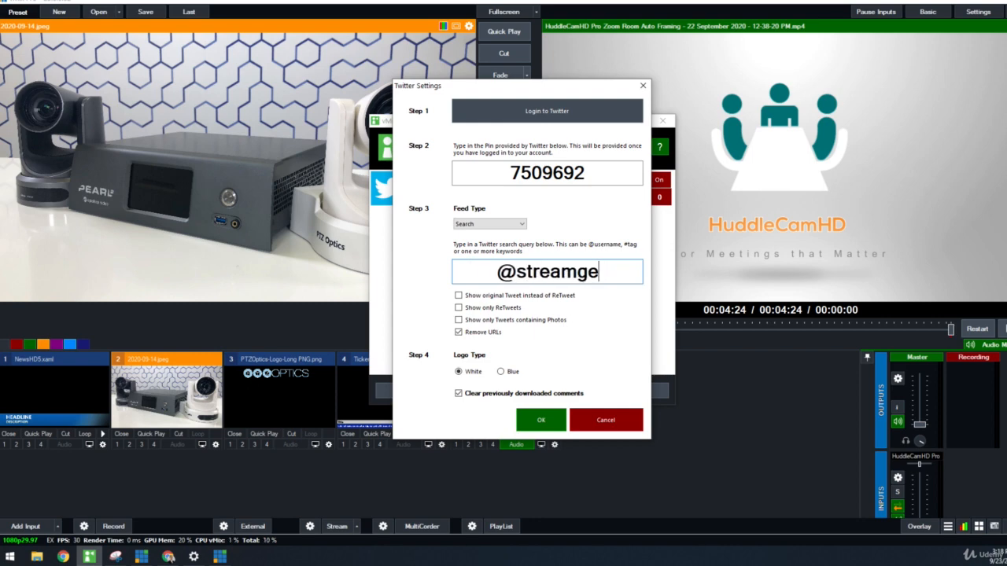
{"action": "type", "text": "eks"}
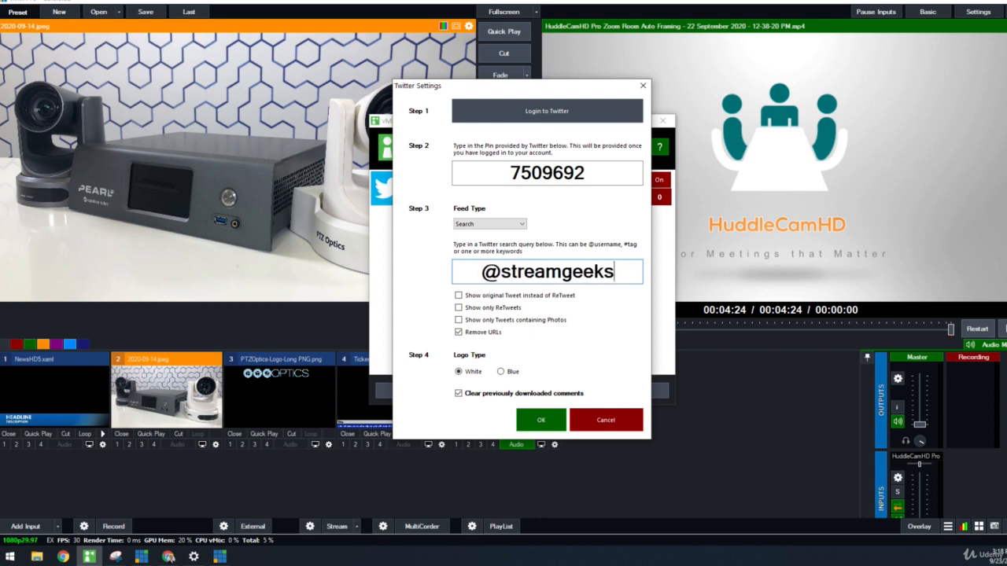
{"action": "left_click", "coordinate": [533, 417]}
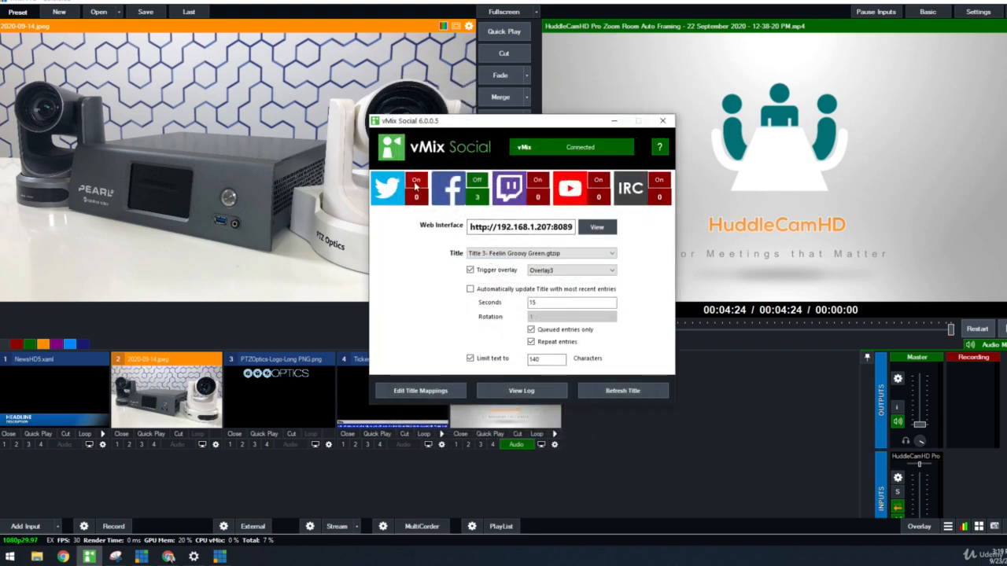
Step: Turn on the Twitter feed and open the web interface in its own maximized browser window
{"action": "left_click", "coordinate": [414, 181]}
{"action": "left_click", "coordinate": [596, 227]}
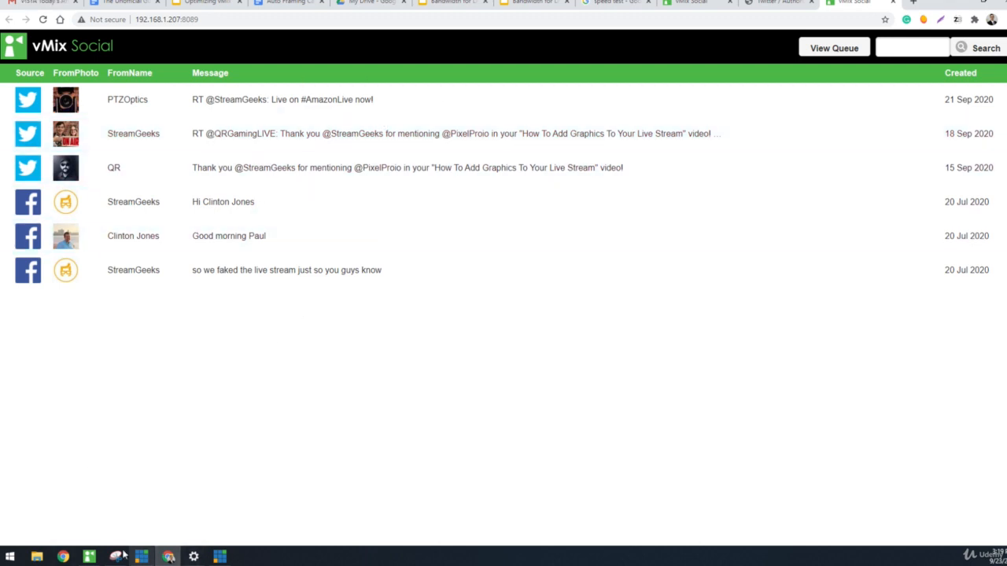
{"action": "left_click", "coordinate": [89, 556]}
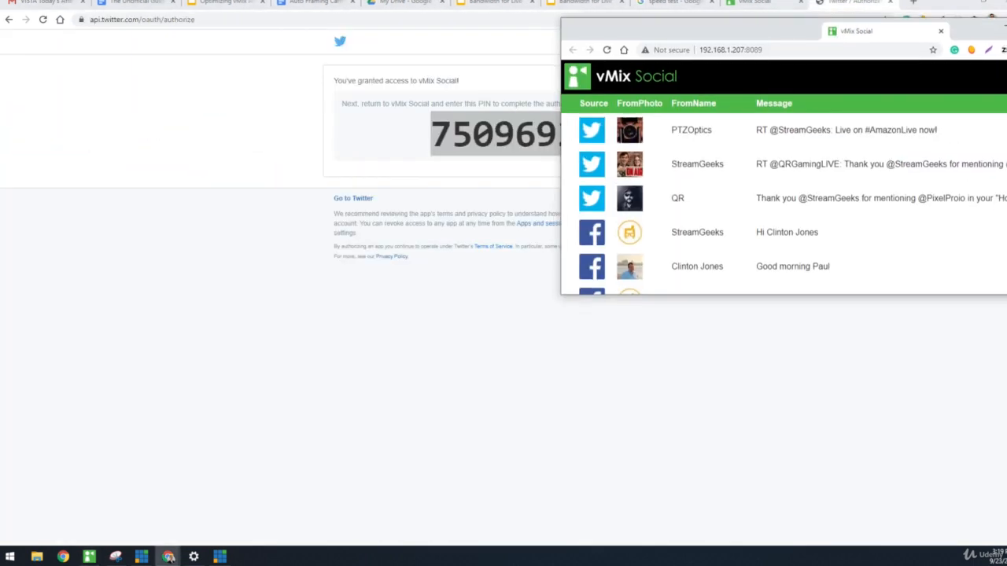
{"action": "left_click_drag", "start_coordinate": [719, 29], "coordinate": [551, 71]}
{"action": "double_click", "coordinate": [577, 72]}
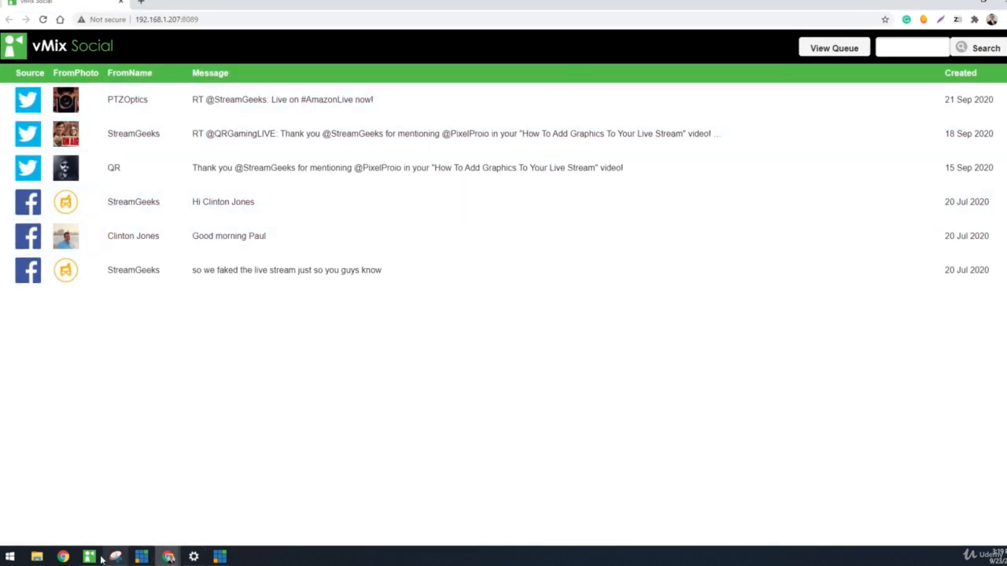
Step: Switch to vMix's Input Select window, move it over the web interface and show the GT Social title templates
{"action": "mouse_move", "coordinate": [87, 557]}
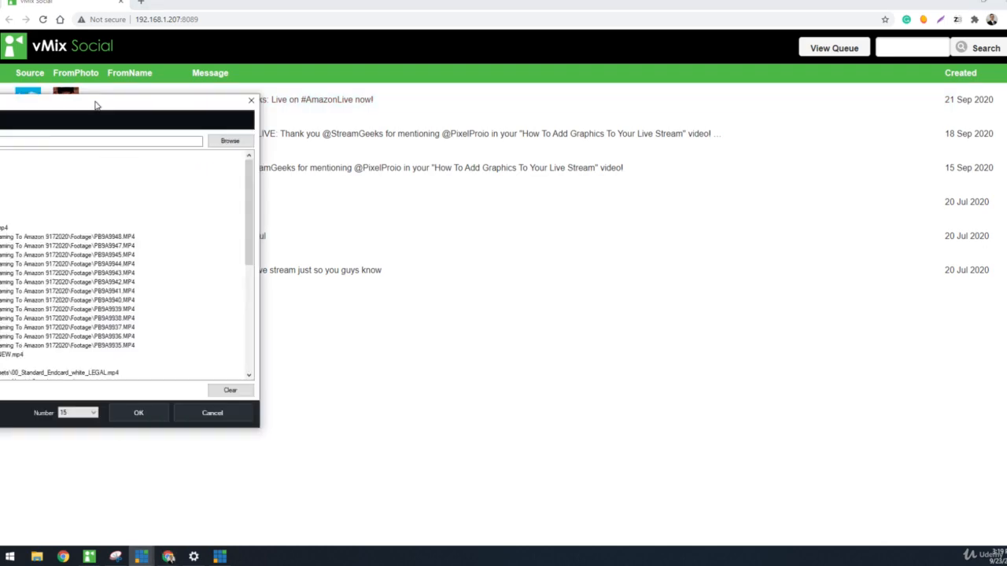
{"action": "left_click_drag", "start_coordinate": [94, 101], "coordinate": [596, 111]}
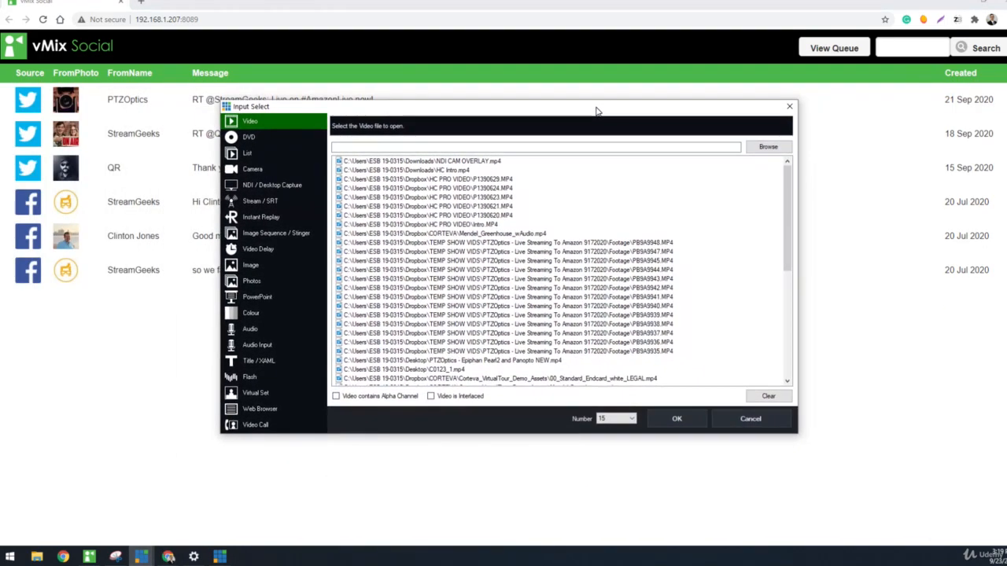
{"action": "left_click", "coordinate": [26, 417]}
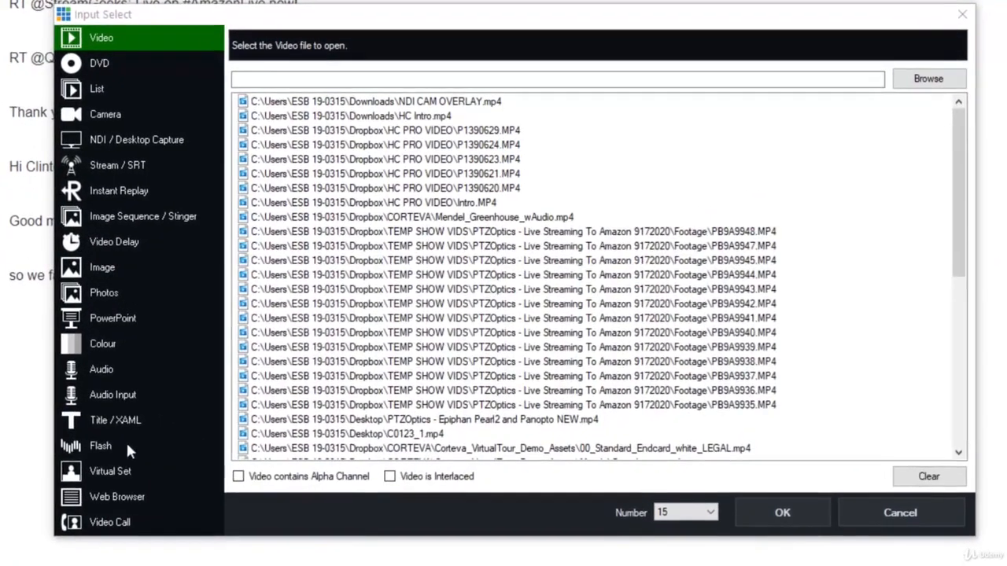
{"action": "left_click", "coordinate": [123, 422]}
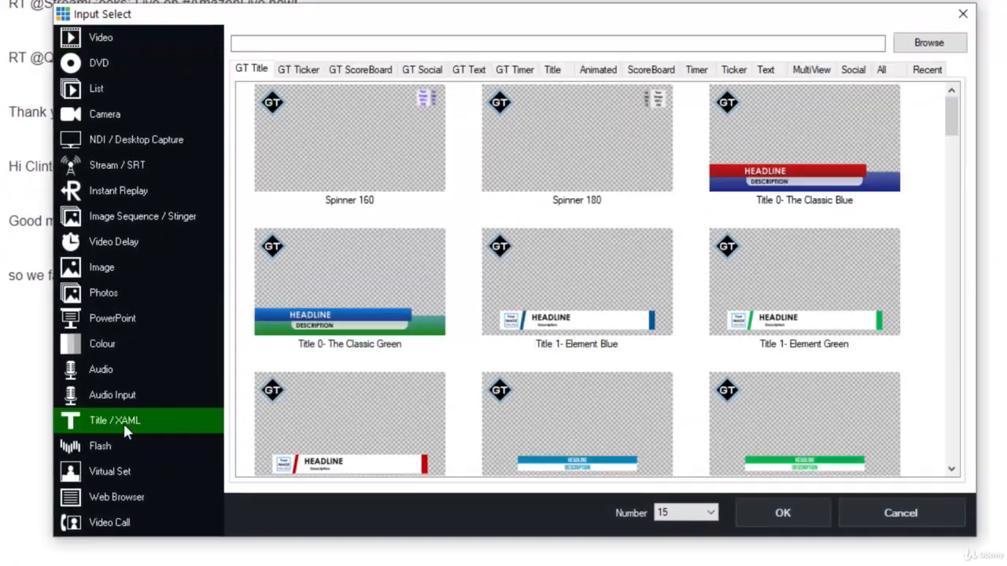
{"action": "left_click", "coordinate": [423, 71]}
Step: Compare the GT Social templates and add Social 3- Goss Orange as a title input
{"action": "left_click", "coordinate": [429, 161]}
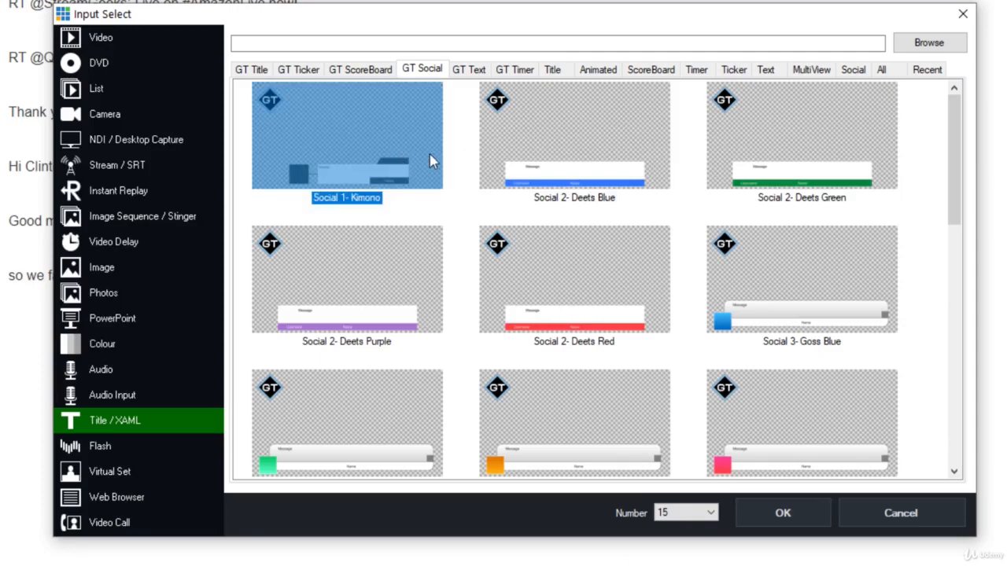
{"action": "left_click", "coordinate": [618, 160]}
{"action": "left_click", "coordinate": [760, 138]}
{"action": "left_click", "coordinate": [349, 259]}
{"action": "left_click", "coordinate": [579, 256]}
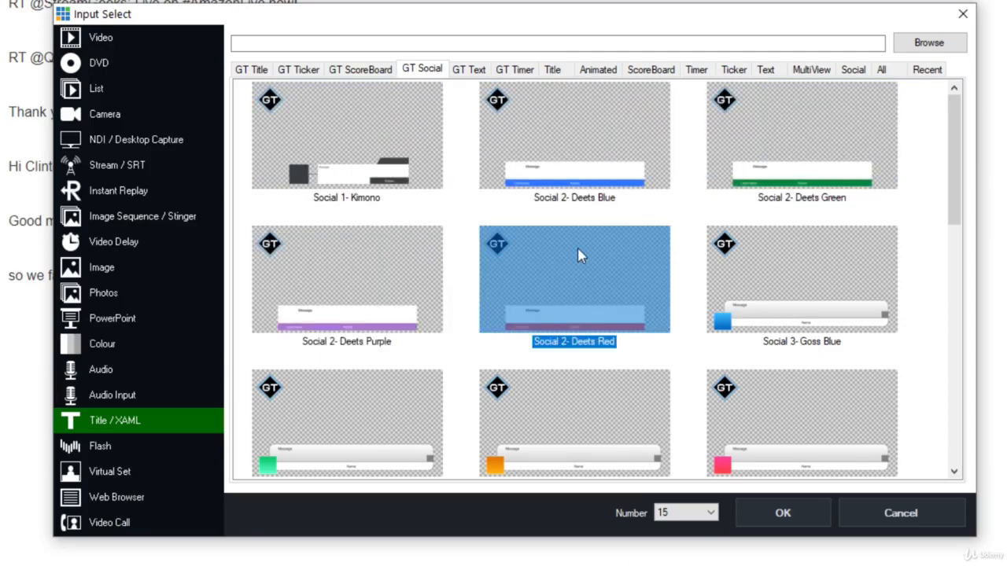
{"action": "left_click", "coordinate": [798, 265]}
{"action": "scroll", "coordinate": [787, 269], "scroll_direction": "down", "scroll_amount": 10}
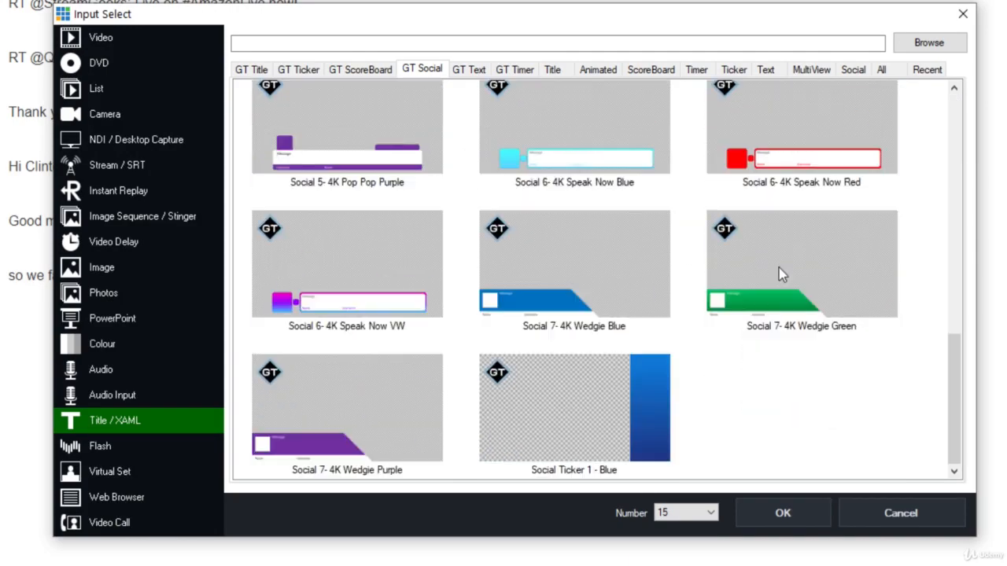
{"action": "left_click", "coordinate": [653, 369]}
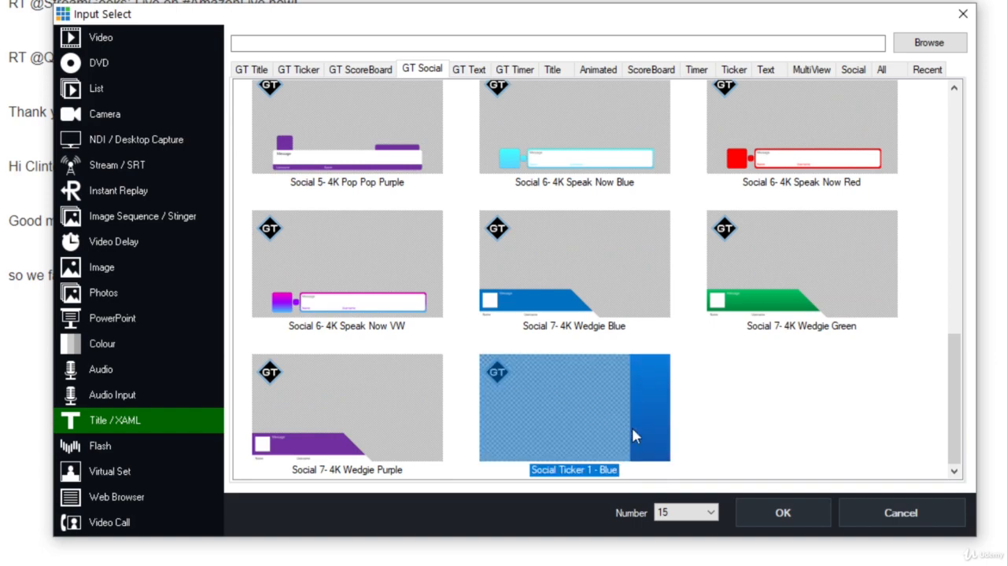
{"action": "scroll", "coordinate": [594, 425], "scroll_direction": "up", "scroll_amount": 4}
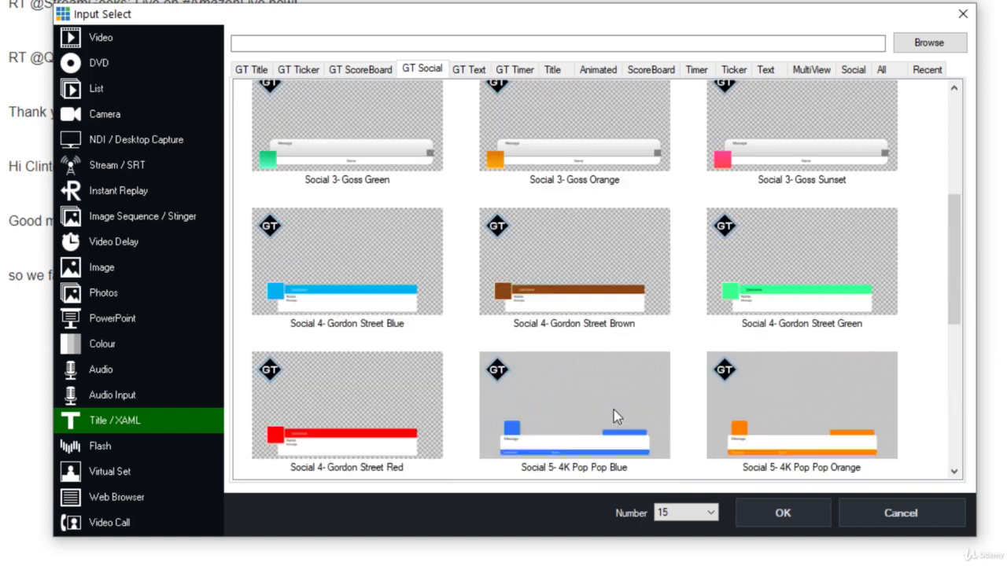
{"action": "left_click", "coordinate": [331, 303]}
{"action": "left_click", "coordinate": [621, 297]}
{"action": "scroll", "coordinate": [623, 302], "scroll_direction": "up", "scroll_amount": 2}
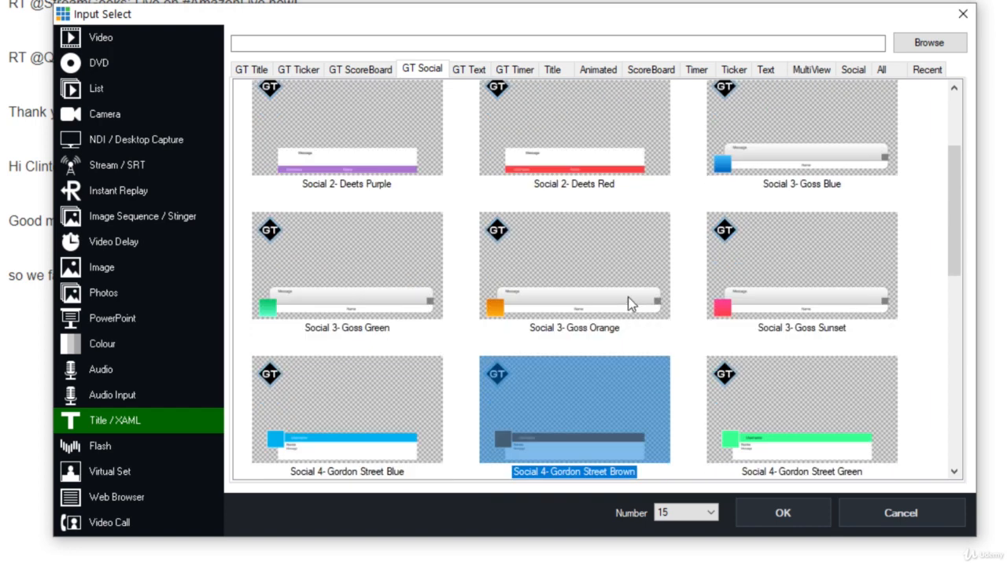
{"action": "left_click", "coordinate": [628, 296]}
{"action": "double_click", "coordinate": [559, 295]}
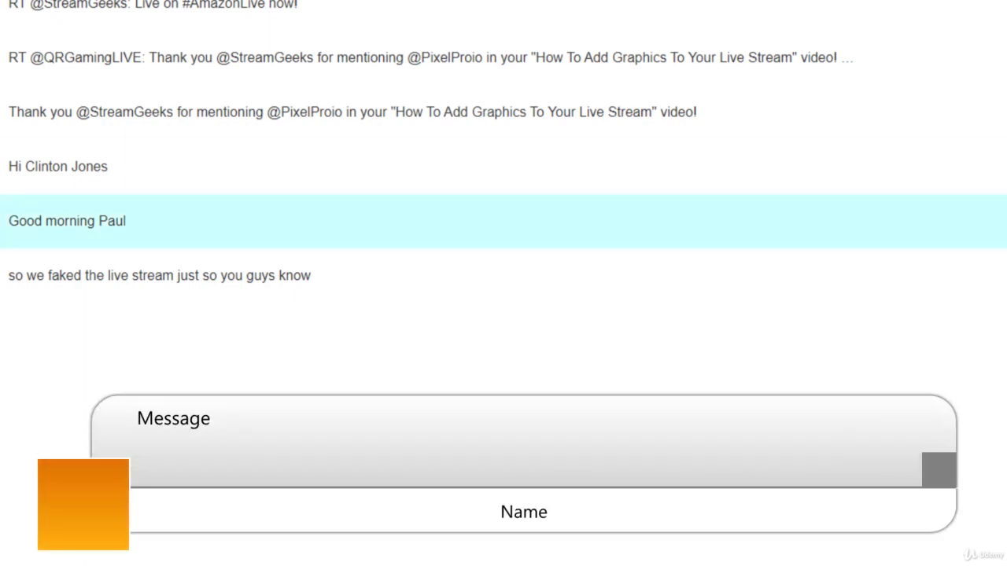
Step: Switch to vMix Social and set its title to Social 3- Goss Orange.gtzip
{"action": "key", "text": "alt+Tab"}
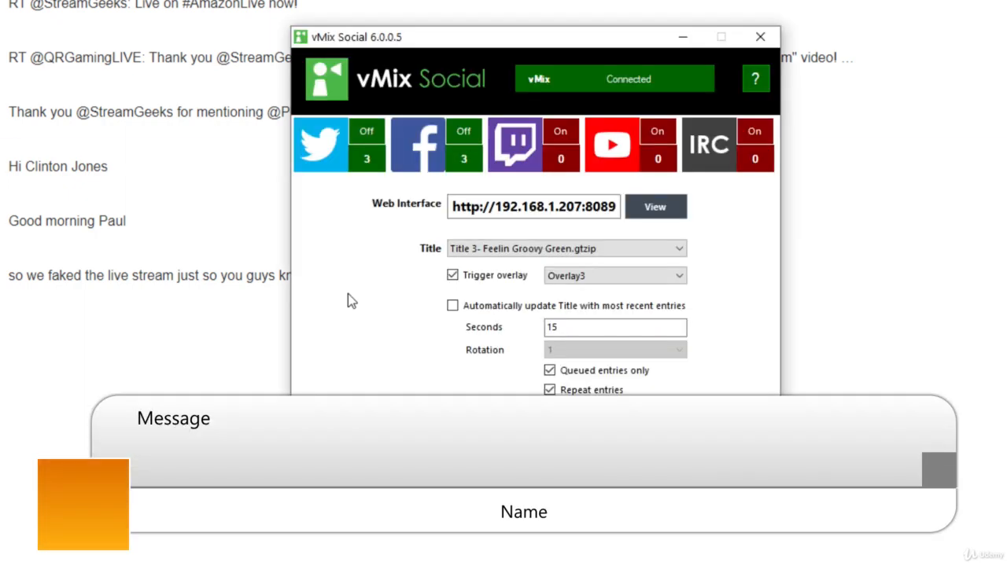
{"action": "left_click", "coordinate": [550, 248]}
{"action": "left_click", "coordinate": [551, 263]}
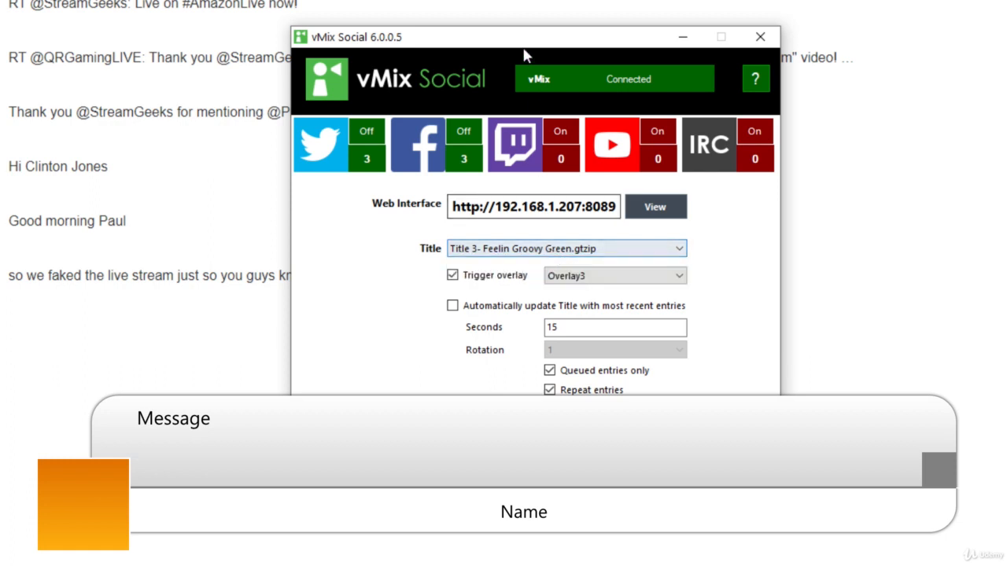
{"action": "left_click_drag", "start_coordinate": [520, 45], "coordinate": [520, 18]}
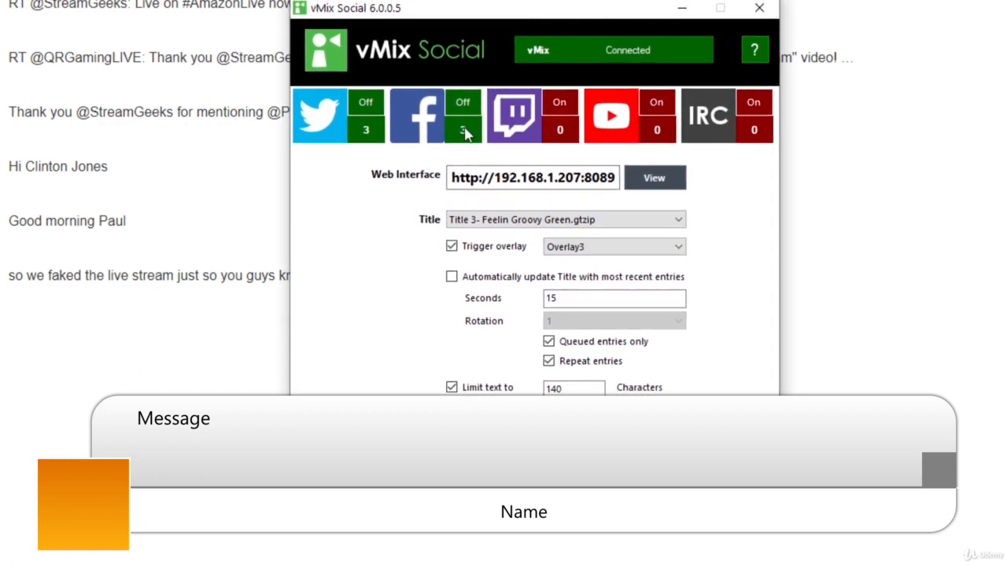
{"action": "left_click", "coordinate": [497, 220]}
{"action": "left_click", "coordinate": [503, 246]}
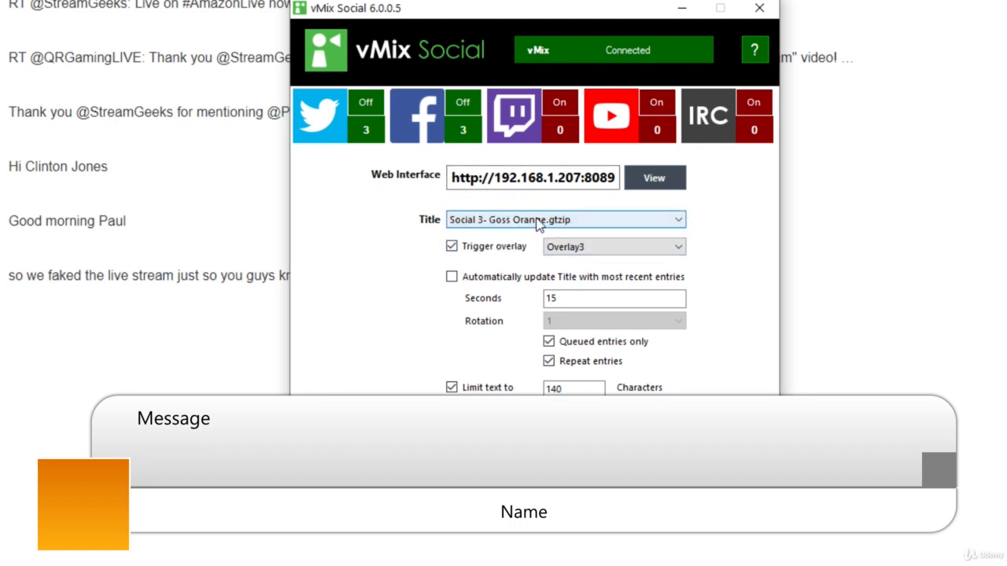
{"action": "left_click", "coordinate": [504, 220]}
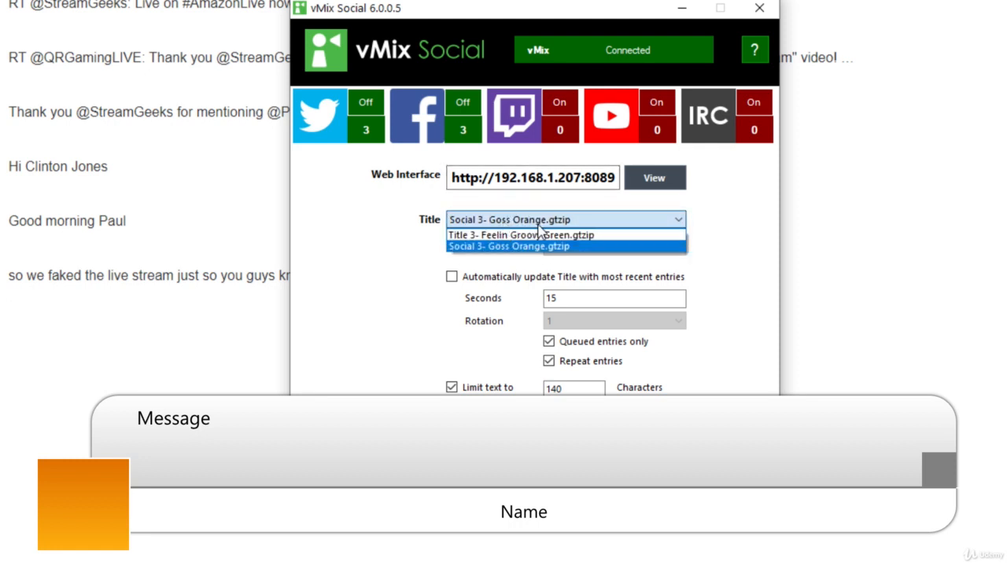
{"action": "left_click", "coordinate": [538, 225]}
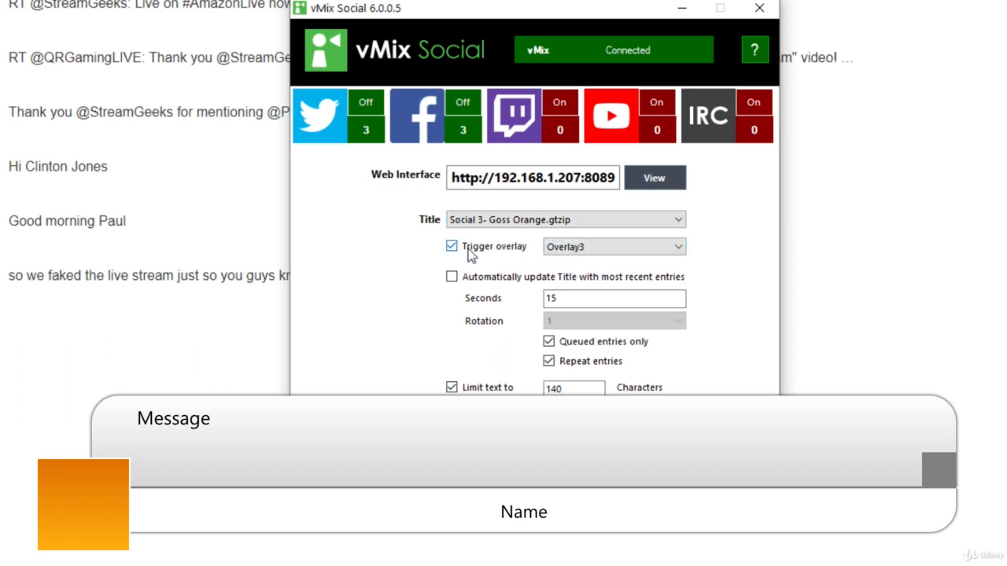
Step: Choose Overlay3 as the overlay triggered for the social title
{"action": "left_click", "coordinate": [570, 247]}
{"action": "left_click", "coordinate": [571, 249]}
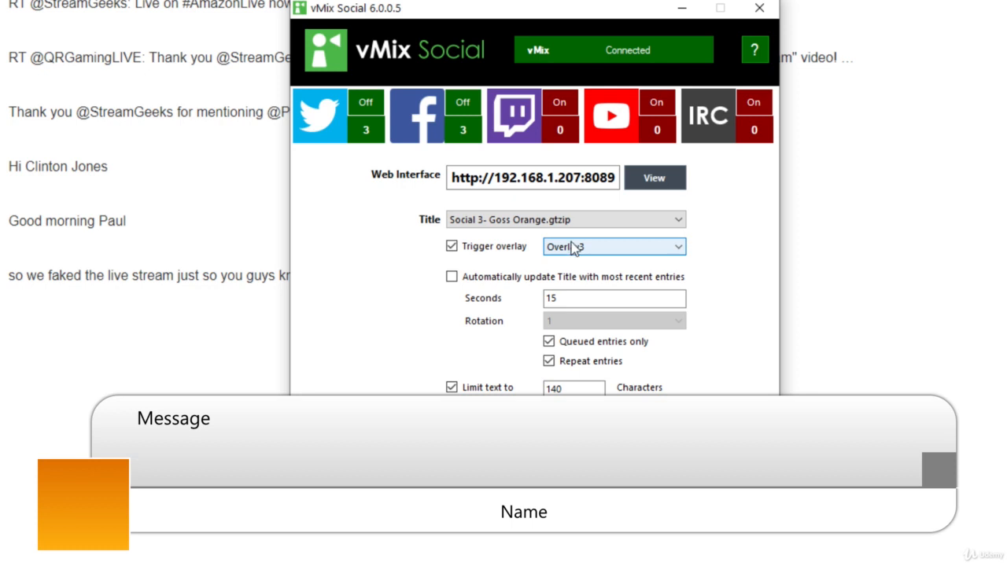
{"action": "left_click", "coordinate": [572, 249]}
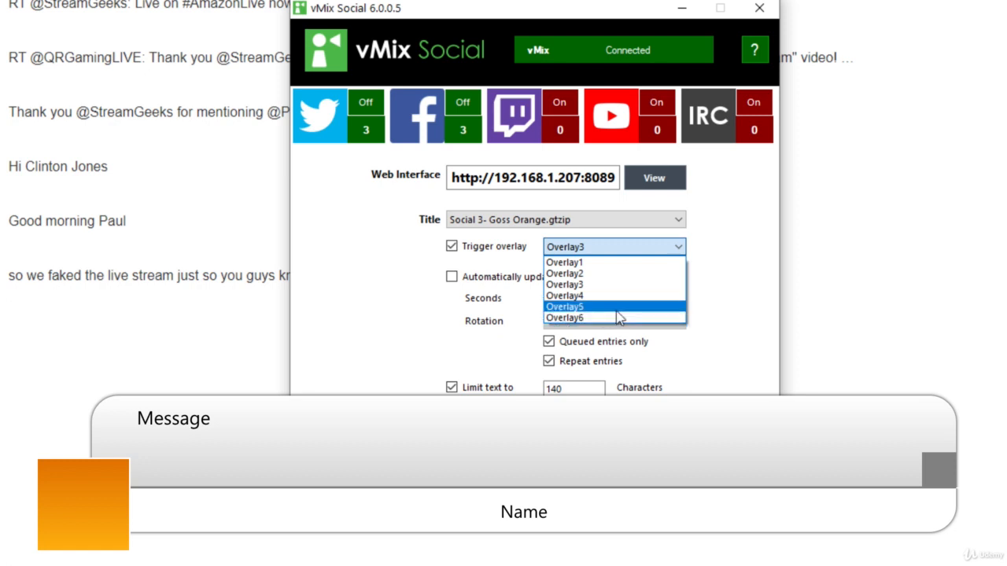
{"action": "left_click", "coordinate": [609, 285]}
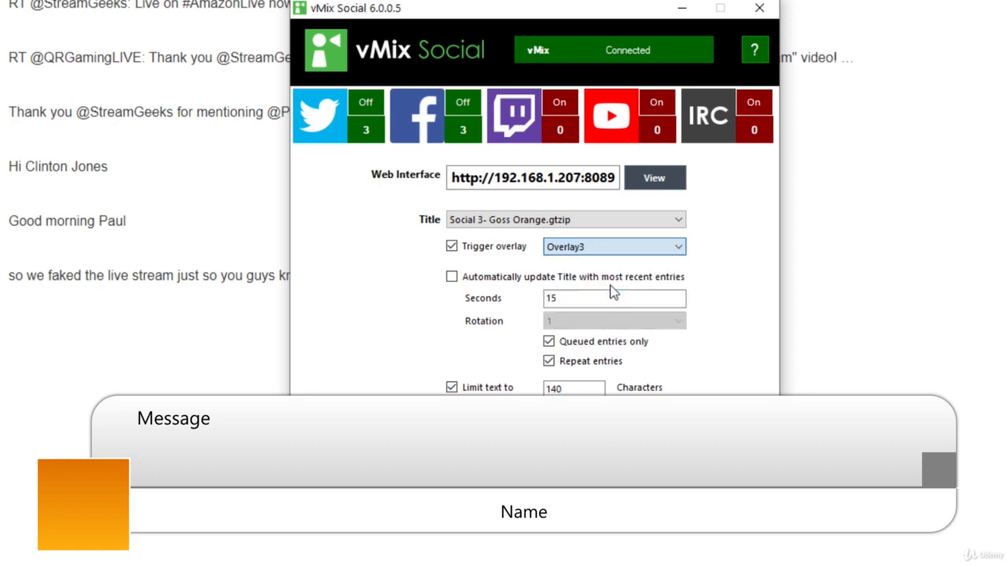
Step: Switch to the vMix Social web interface and send StreamGeeks' Facebook greeting to the title
{"action": "left_click", "coordinate": [451, 246]}
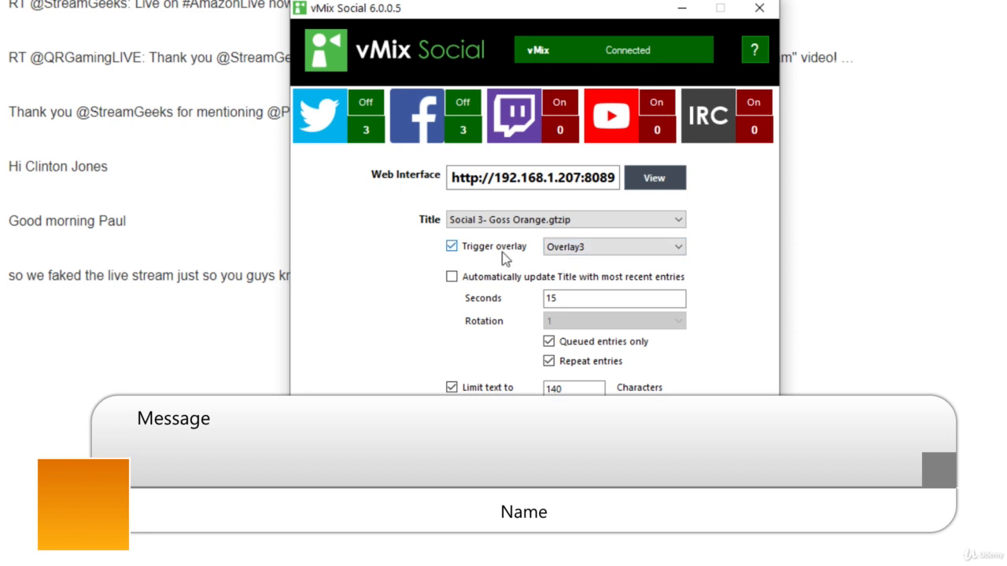
{"action": "left_click", "coordinate": [214, 362]}
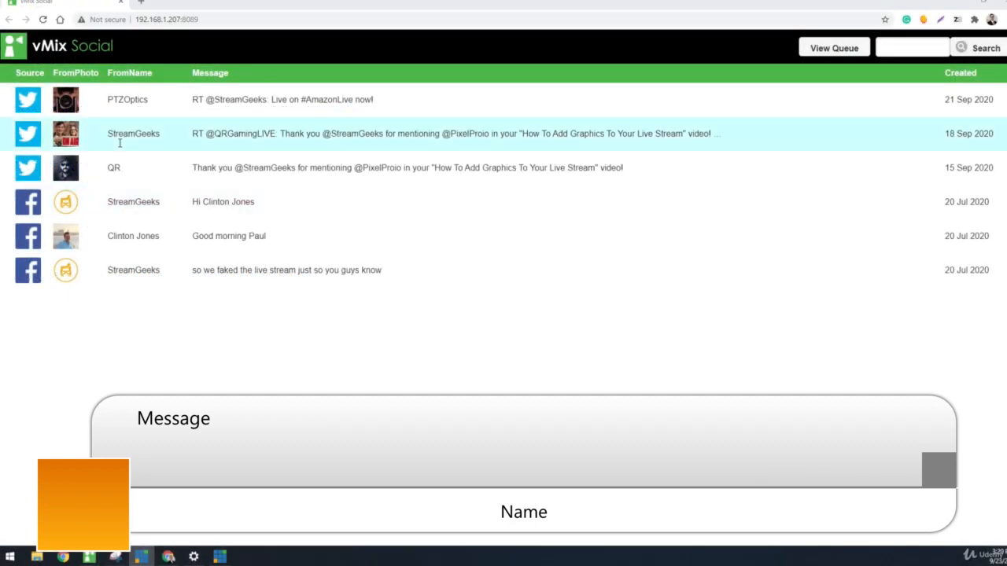
{"action": "left_click", "coordinate": [118, 13]}
{"action": "left_click_drag", "start_coordinate": [224, 17], "coordinate": [15, 23]}
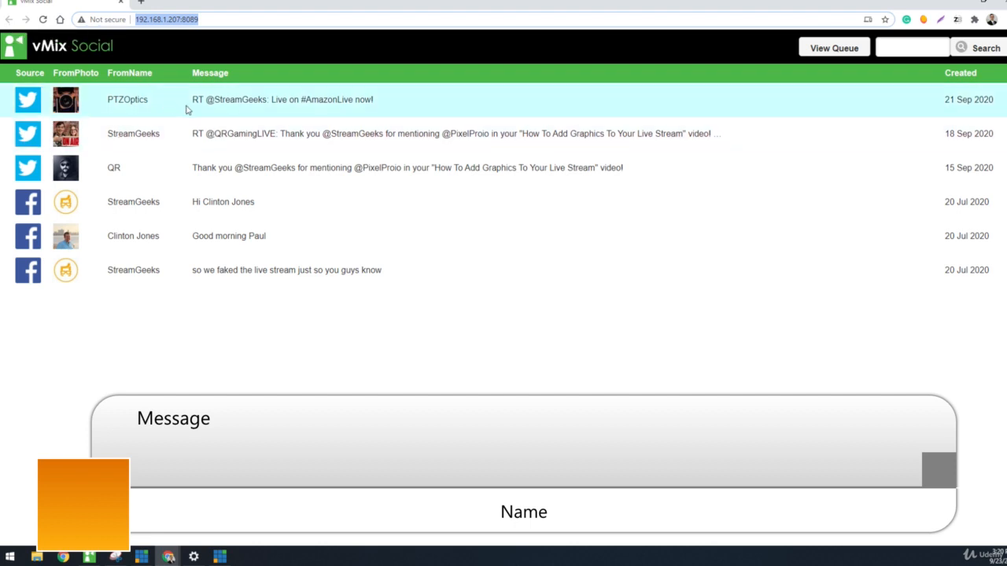
{"action": "left_click", "coordinate": [211, 201]}
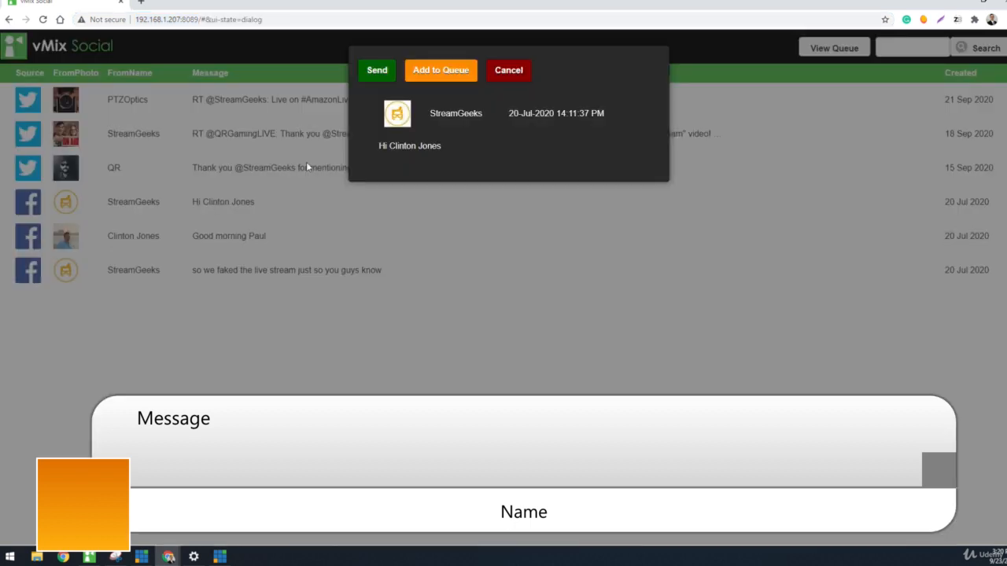
{"action": "left_click", "coordinate": [378, 70]}
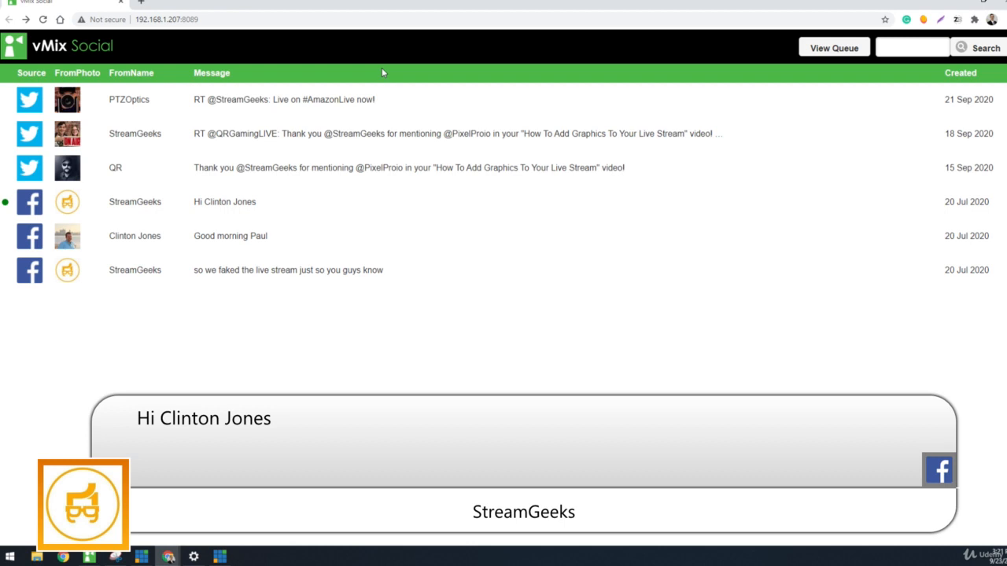
Step: Turn off Trigger overlay in vMix Social and send the StreamGeeks retweet of QRGamingLIVE from the web interface
{"action": "left_click", "coordinate": [89, 557]}
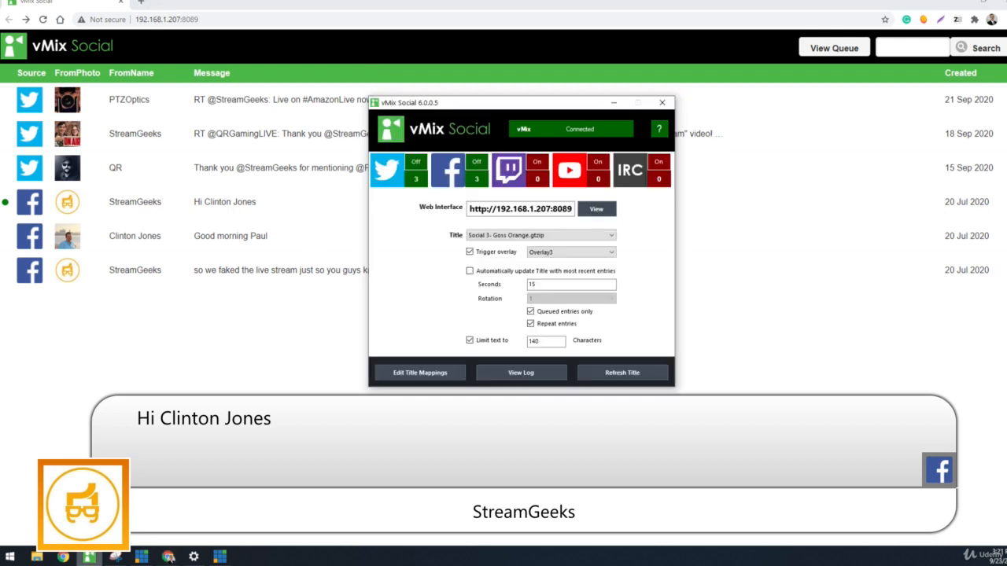
{"action": "left_click", "coordinate": [498, 252]}
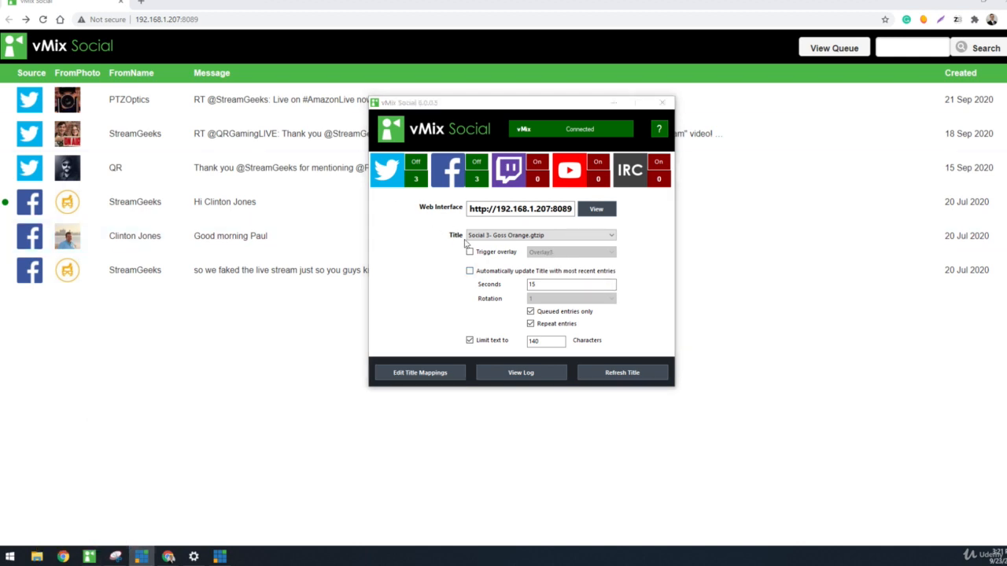
{"action": "left_click", "coordinate": [340, 147]}
{"action": "left_click", "coordinate": [370, 76]}
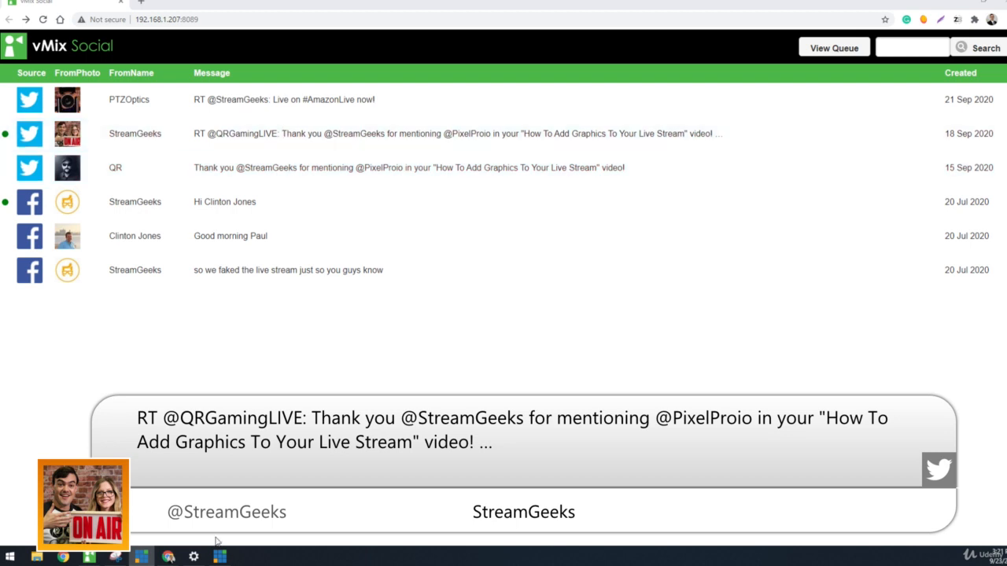
Step: Switch back to vMix Social, turn Trigger overlay back on and move the window slightly higher
{"action": "left_click", "coordinate": [89, 557]}
{"action": "left_click", "coordinate": [470, 253]}
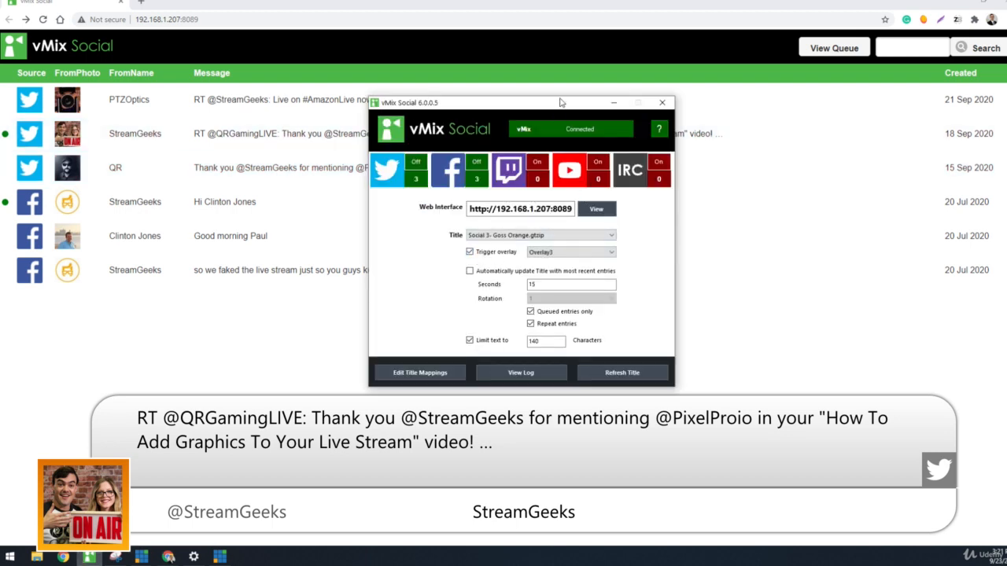
{"action": "left_click_drag", "start_coordinate": [561, 102], "coordinate": [561, 75]}
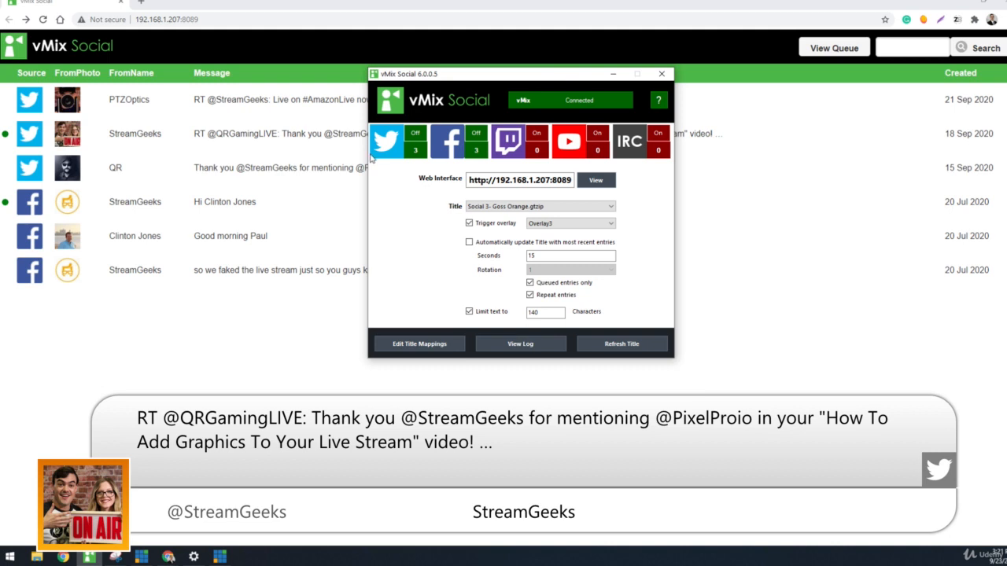
Step: Enable automatic title updates with the most recent entries and turn off Queued entries only and Repeat entries
{"action": "left_click", "coordinate": [506, 243]}
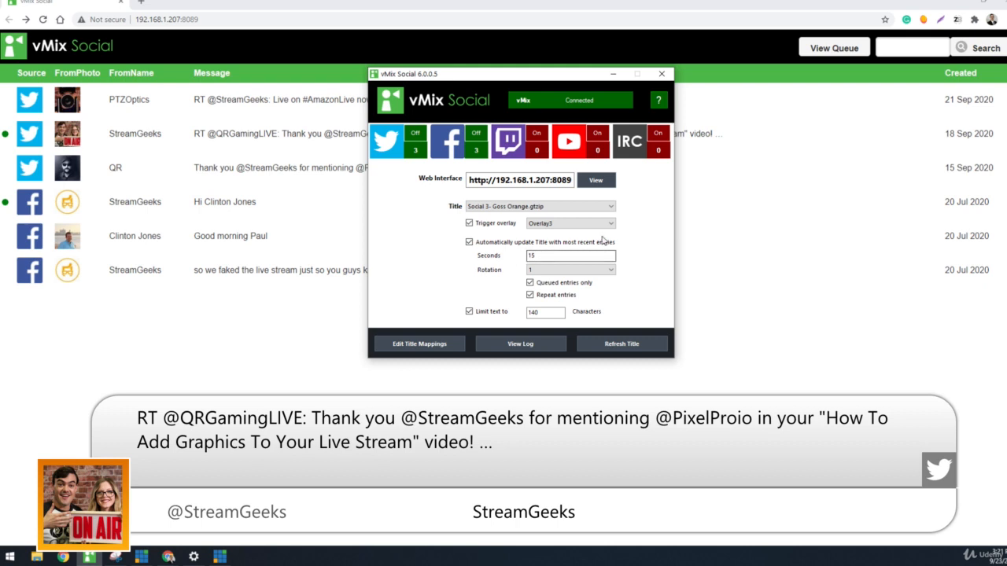
{"action": "left_click", "coordinate": [560, 257]}
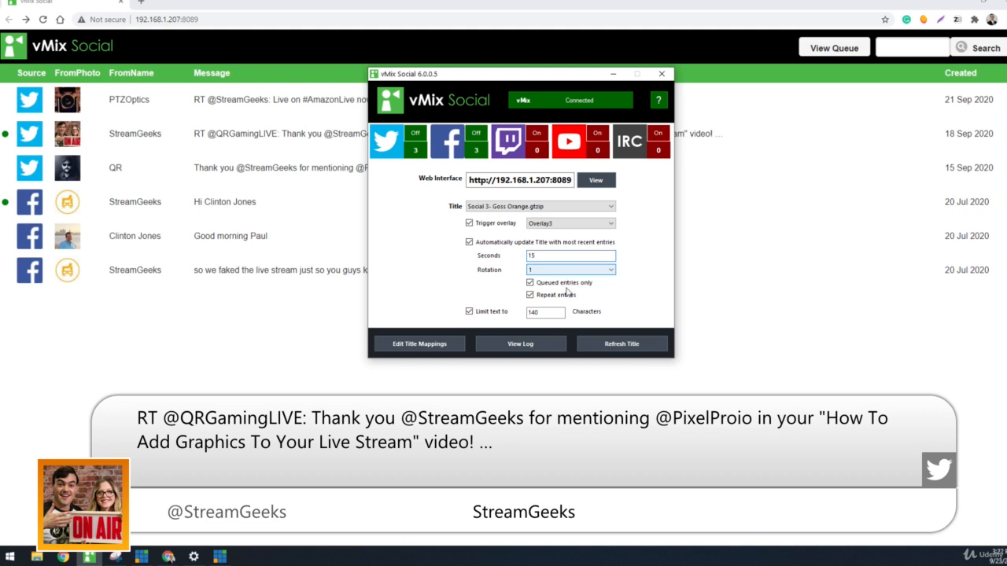
{"action": "left_click", "coordinate": [567, 284]}
{"action": "left_click", "coordinate": [566, 295]}
{"action": "left_click", "coordinate": [568, 298]}
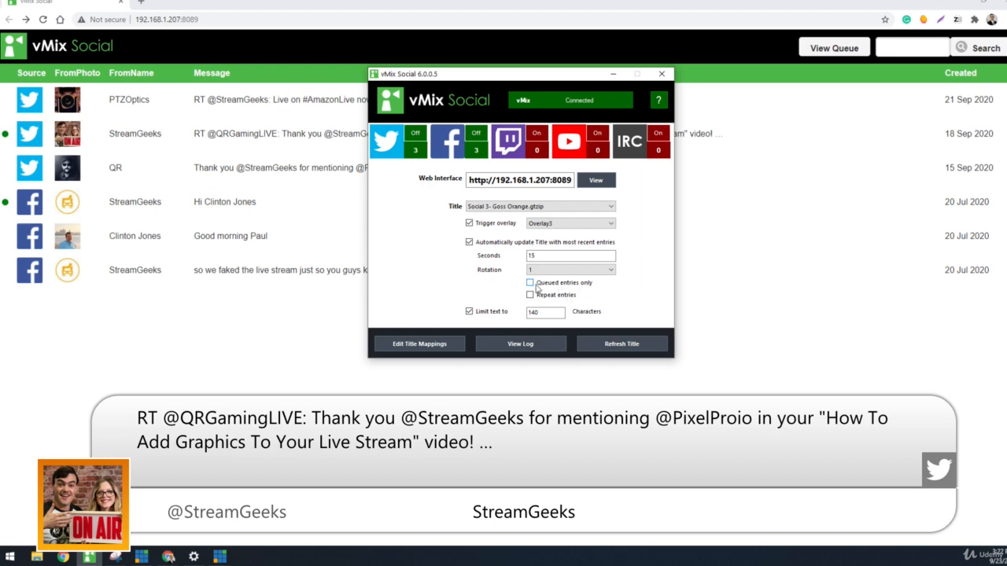
Step: In the web interface, open and dismiss the QR tweet and add the StreamGeeks retweet to the queue
{"action": "left_click", "coordinate": [245, 333]}
{"action": "left_click", "coordinate": [294, 166]}
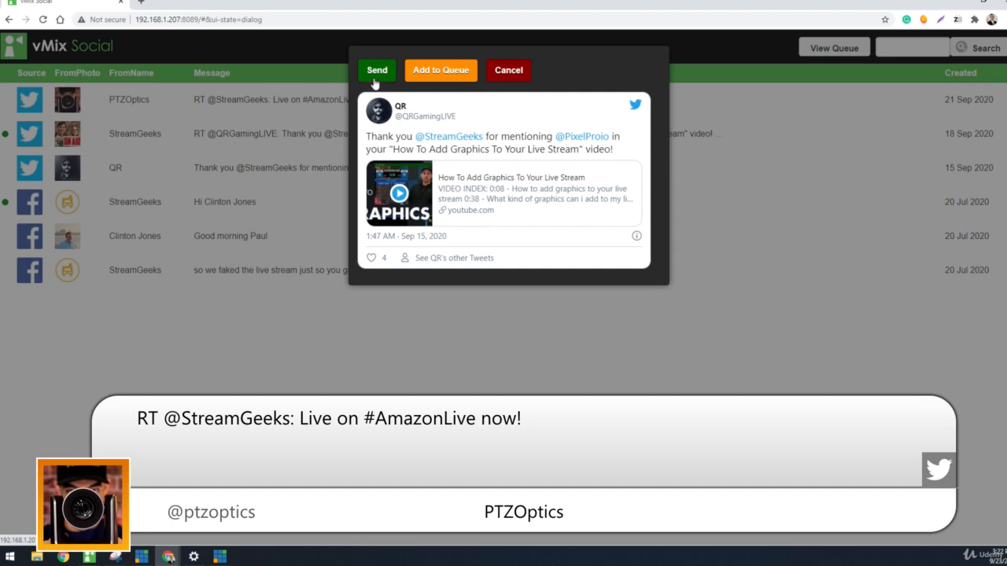
{"action": "left_click", "coordinate": [496, 76]}
{"action": "left_click", "coordinate": [368, 136]}
{"action": "left_click", "coordinate": [429, 74]}
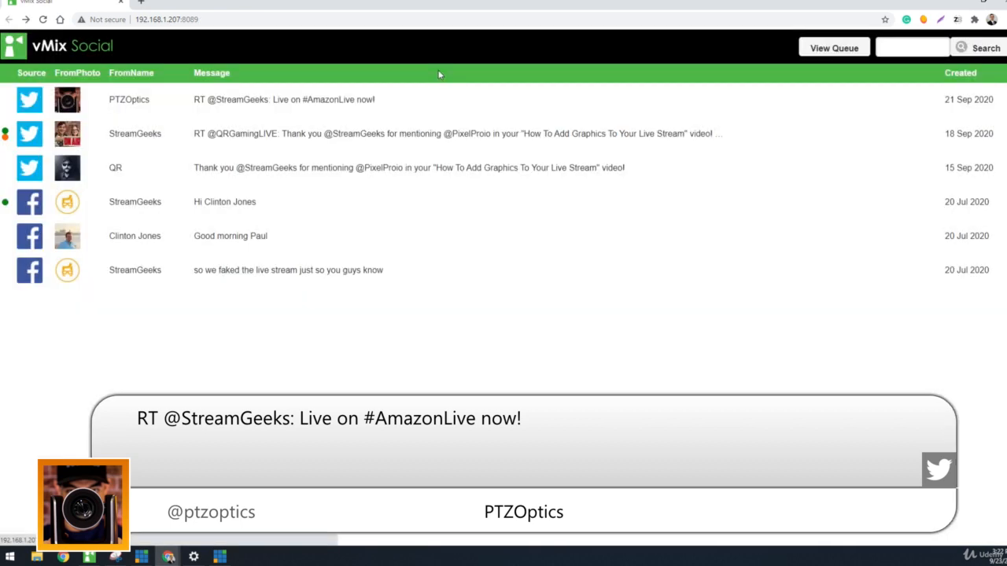
Step: View the queue, remove all its items and return to the list of all messages
{"action": "left_click", "coordinate": [806, 52]}
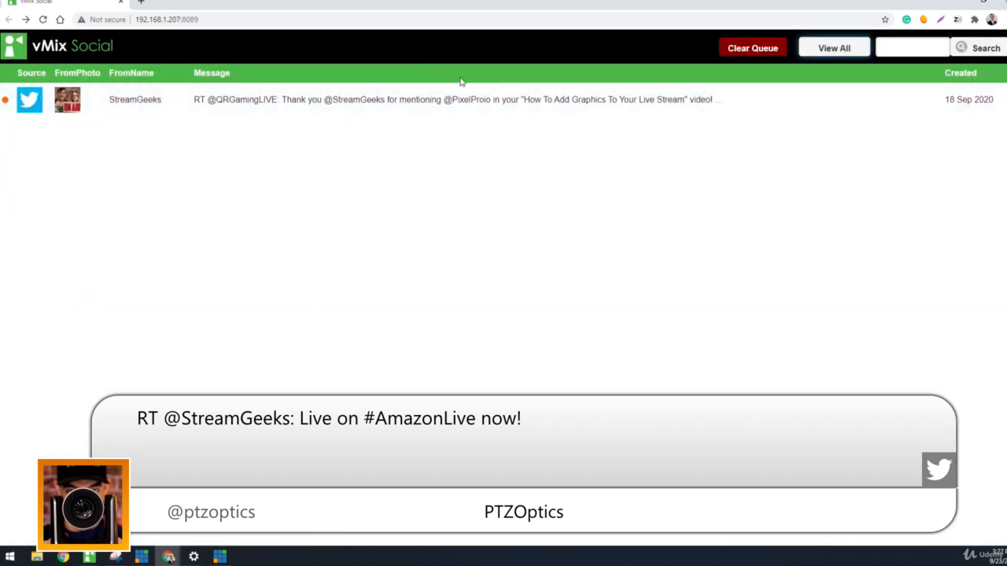
{"action": "left_click", "coordinate": [748, 49]}
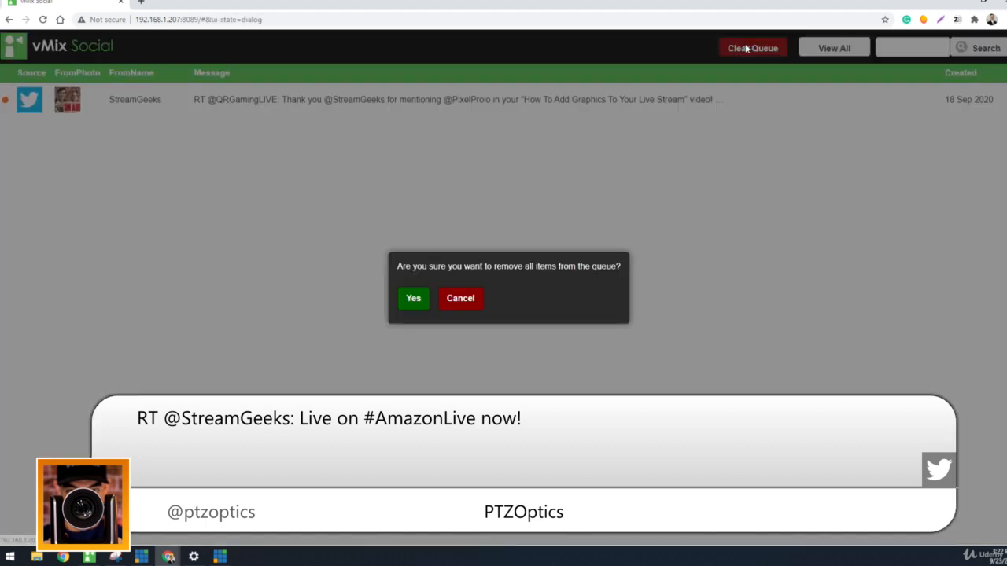
{"action": "left_click", "coordinate": [413, 299]}
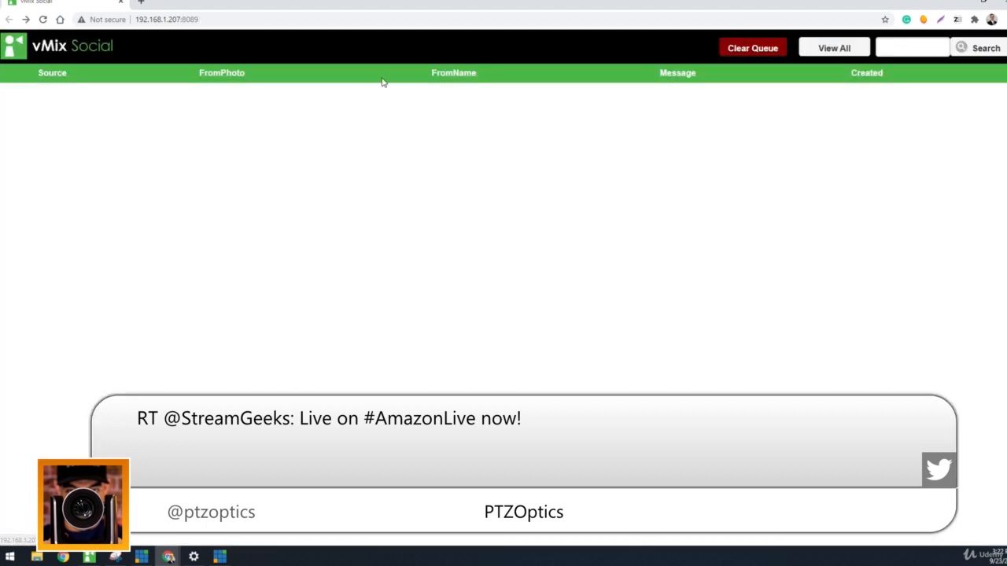
{"action": "left_click", "coordinate": [822, 54]}
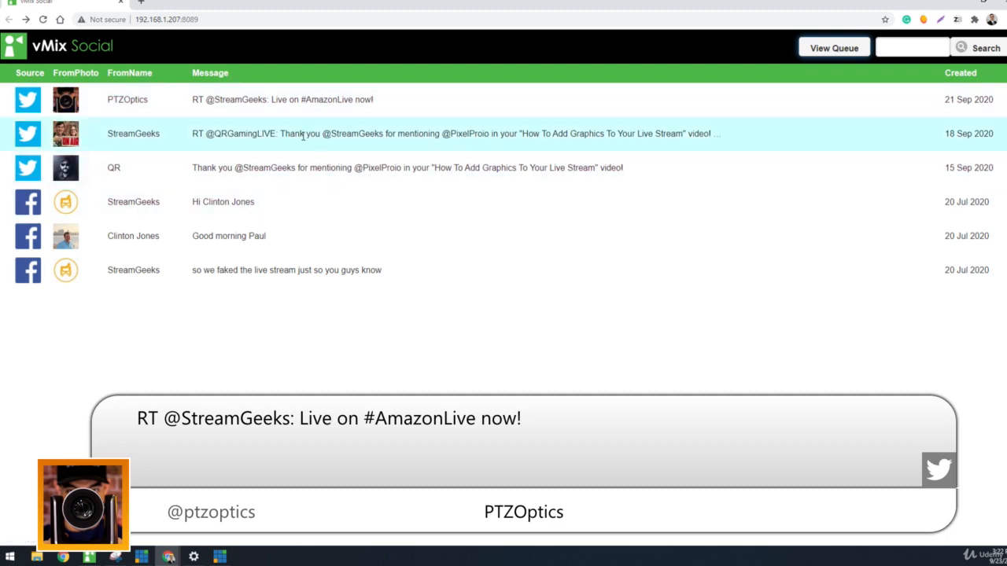
Step: Queue the PTZOptics retweet, the StreamGeeks retweet, and StreamGeeks' Facebook greeting and "so we faked the live stream" comment
{"action": "left_click", "coordinate": [334, 106]}
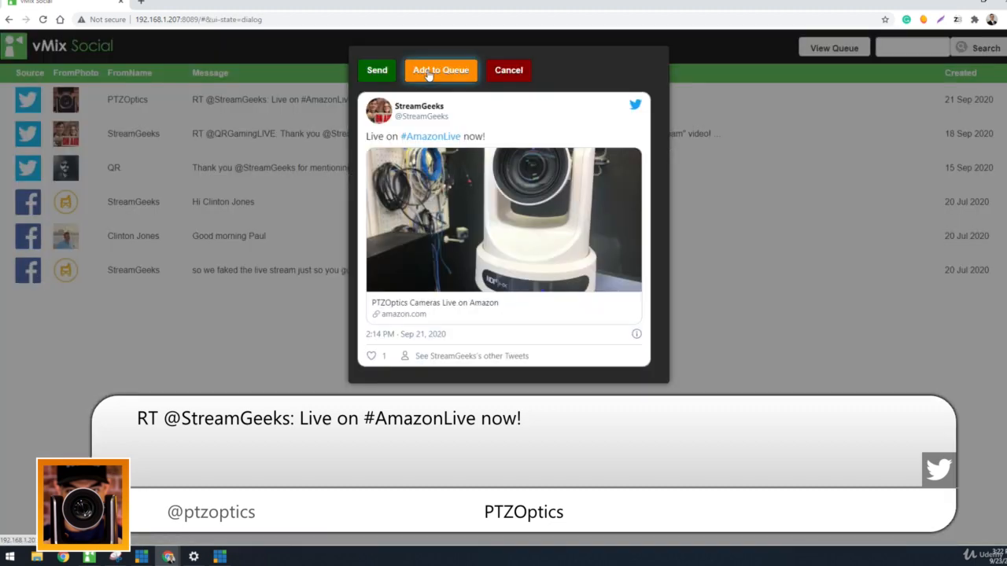
{"action": "left_click", "coordinate": [441, 71]}
{"action": "left_click", "coordinate": [215, 135]}
{"action": "left_click", "coordinate": [440, 70]}
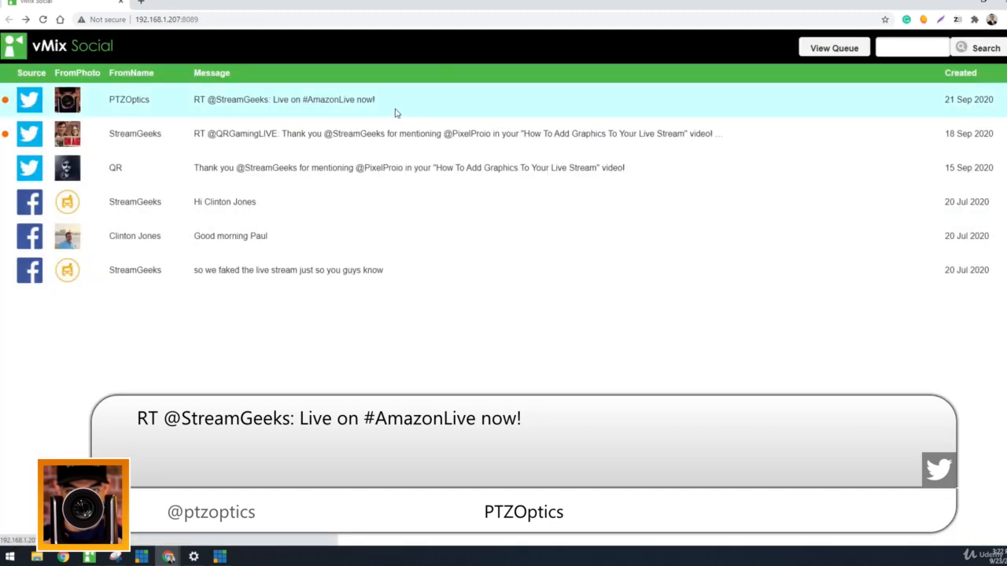
{"action": "left_click", "coordinate": [321, 198]}
{"action": "left_click", "coordinate": [425, 73]}
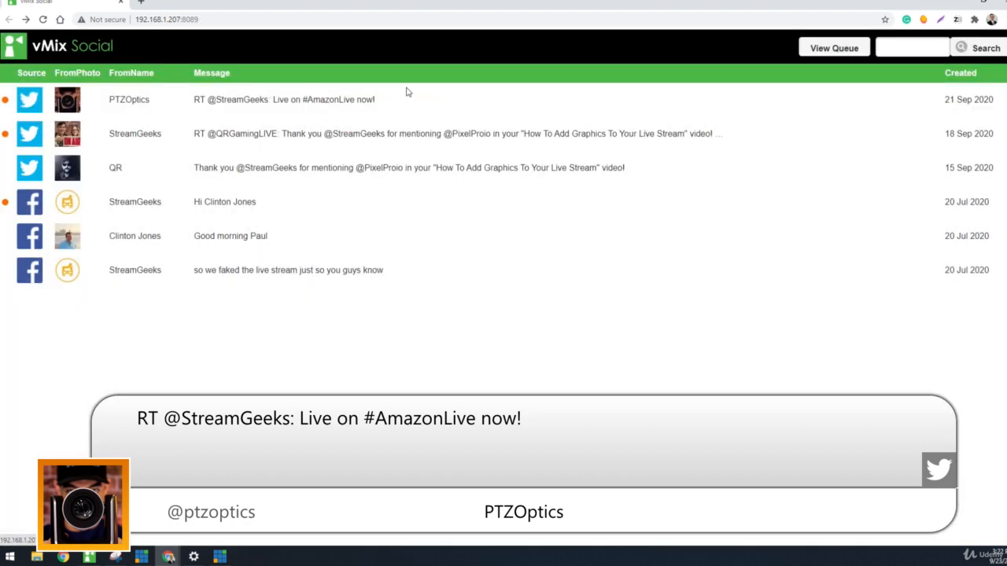
{"action": "left_click", "coordinate": [245, 263]}
{"action": "left_click", "coordinate": [440, 71]}
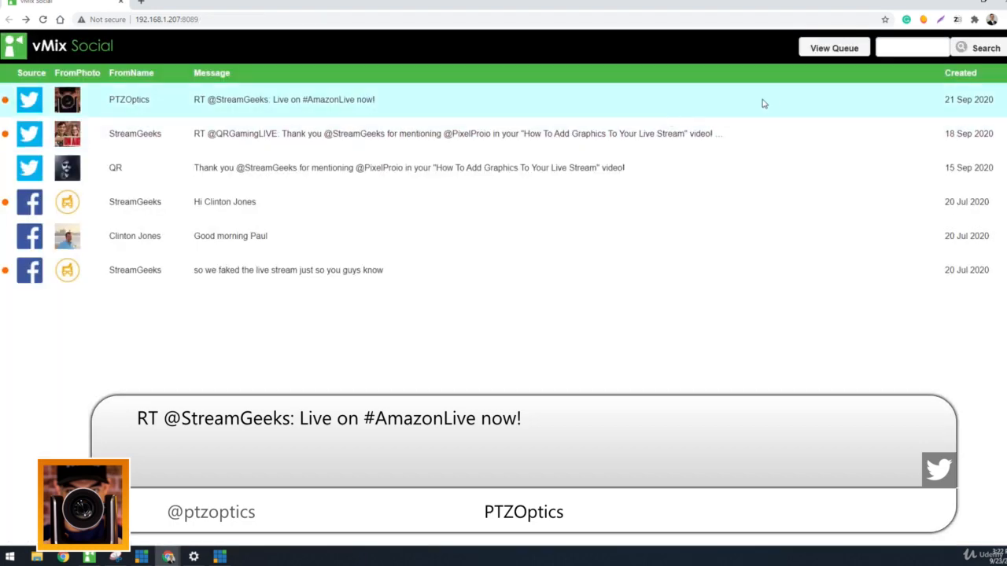
Step: View the queue and send the PTZOptics retweet, the StreamGeeks retweet and StreamGeeks' Facebook greeting to the title in turn
{"action": "left_click", "coordinate": [833, 48]}
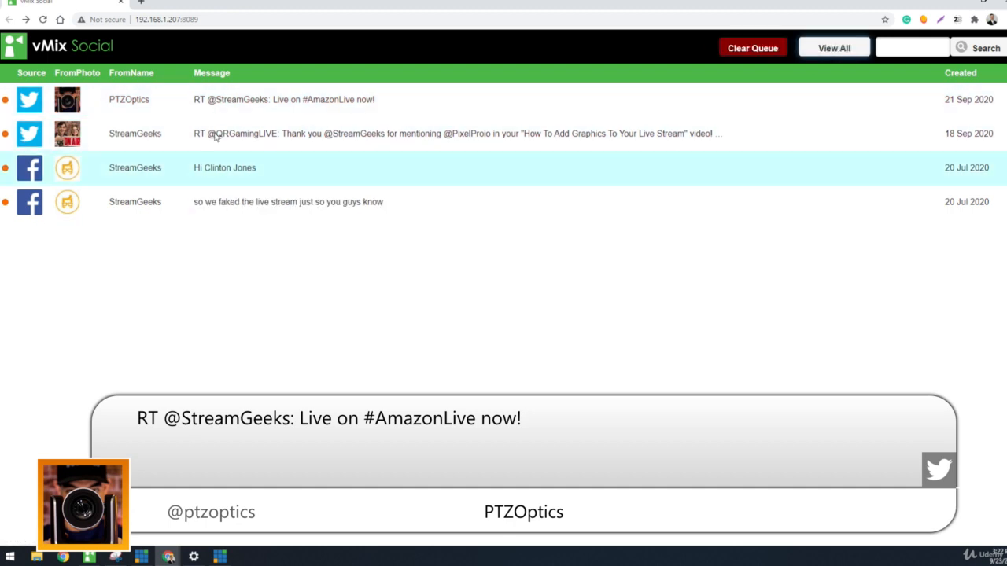
{"action": "left_click", "coordinate": [242, 101]}
{"action": "left_click", "coordinate": [377, 75]}
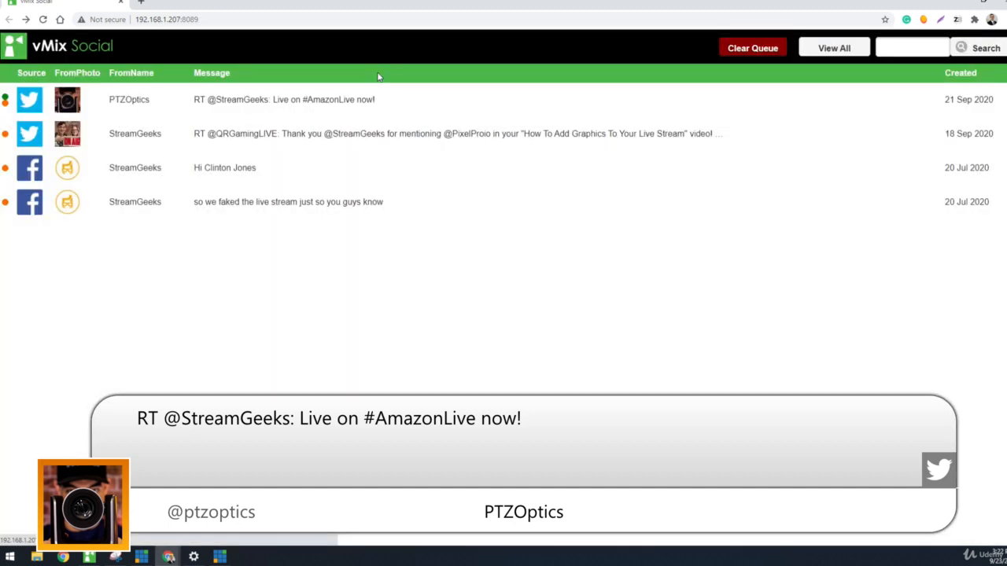
{"action": "left_click", "coordinate": [180, 140]}
{"action": "left_click", "coordinate": [366, 78]}
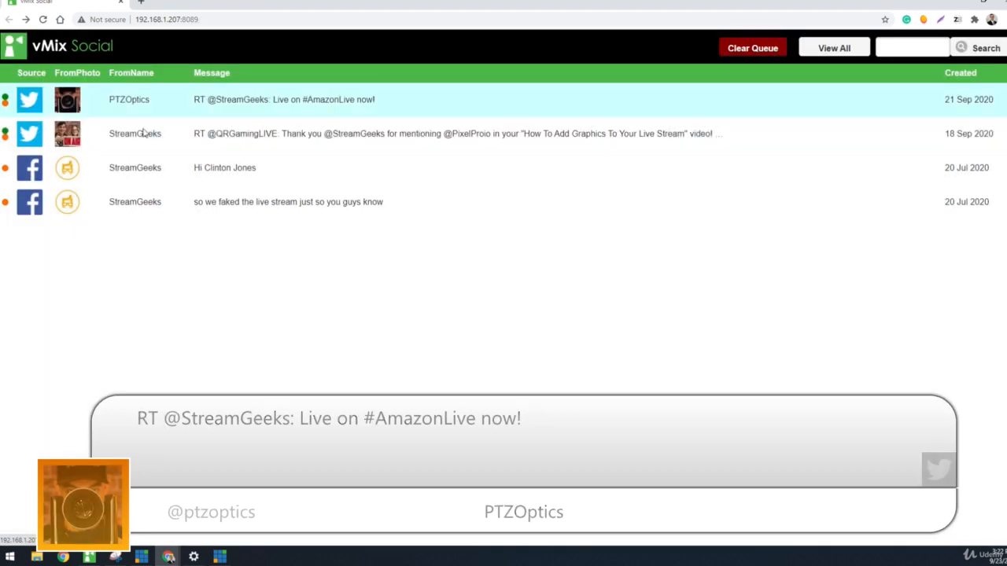
{"action": "left_click", "coordinate": [123, 173]}
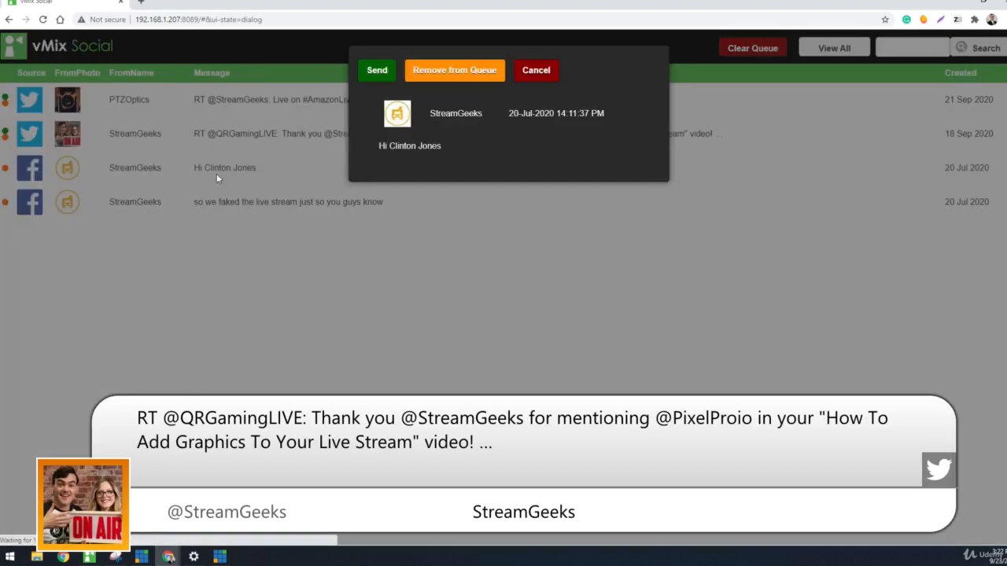
{"action": "left_click", "coordinate": [386, 77]}
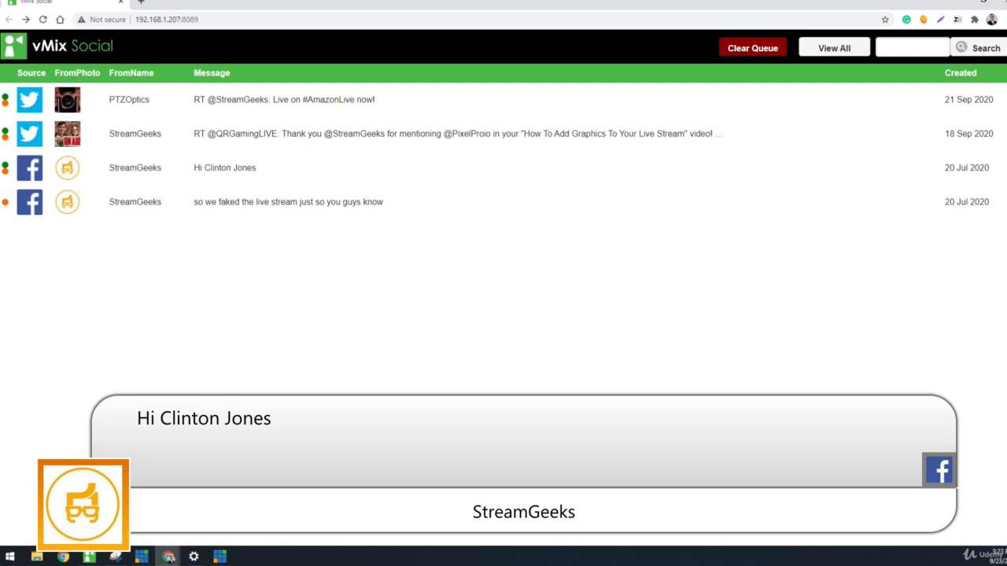
Step: Switch from the web interface to vMix
{"action": "key", "text": "alt+Tab"}
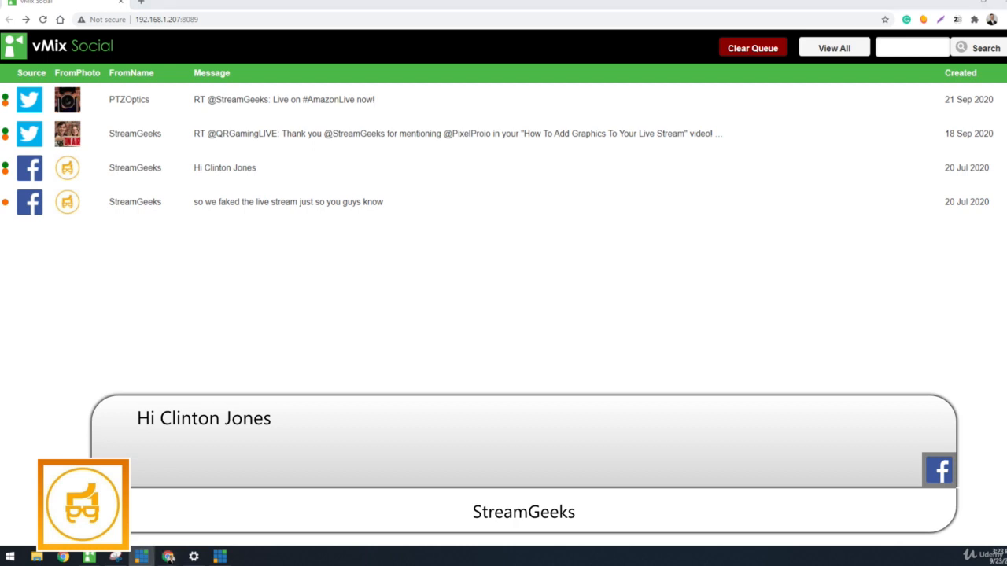